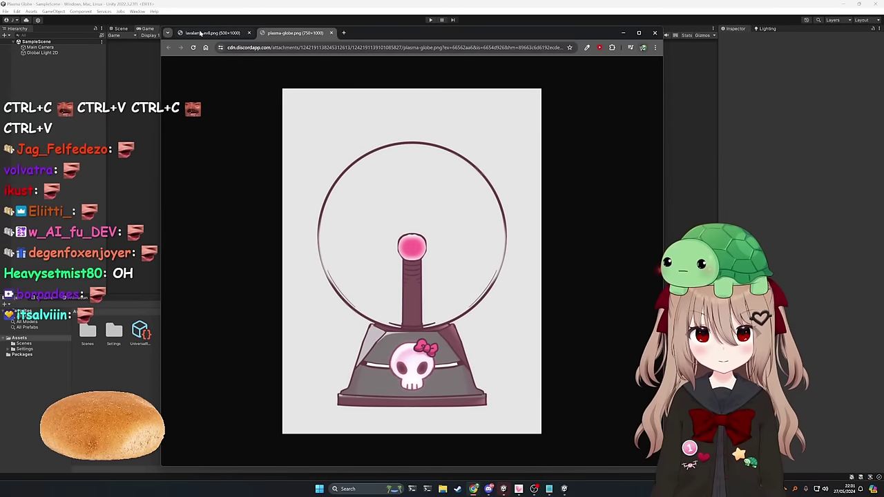
- Close the lava lamp image's browser tab and reposition the browser window showing the plasma globe picture
middle_click(201, 34)
left_click_drag(392, 35, 392, 25)
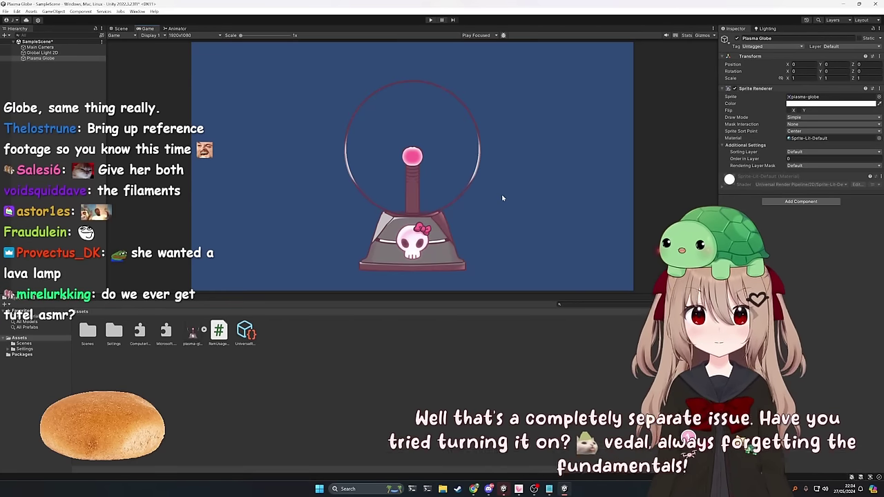
- Try toggling the Plasma Globe object off and on, and run the scene briefly in Play mode
left_click(737, 39)
left_click(738, 39)
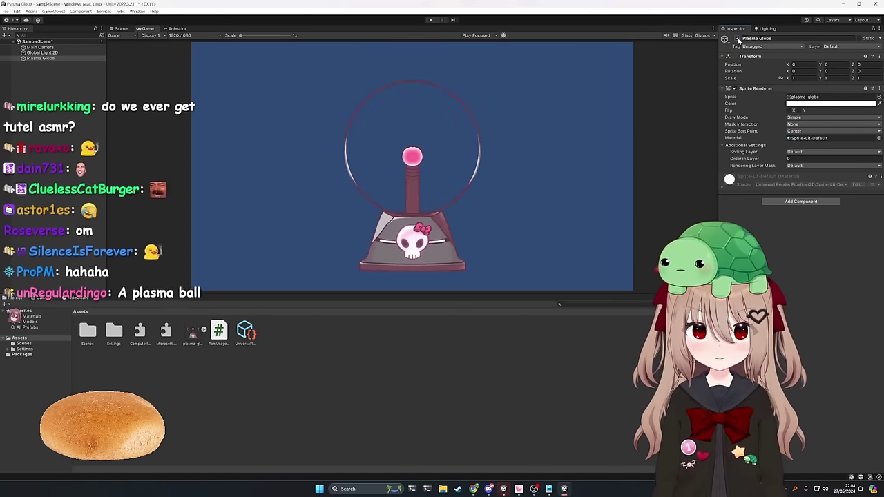
left_click(737, 40)
left_click(737, 39)
key("ctrl+p")
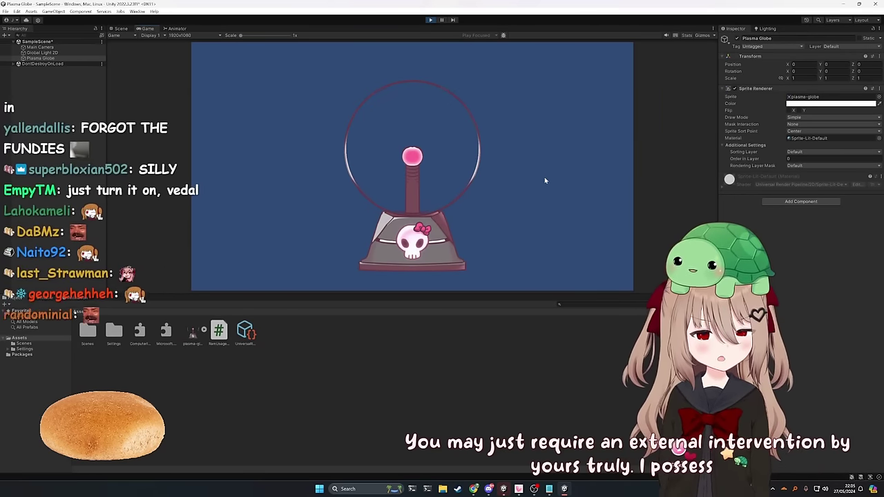
left_click(432, 20)
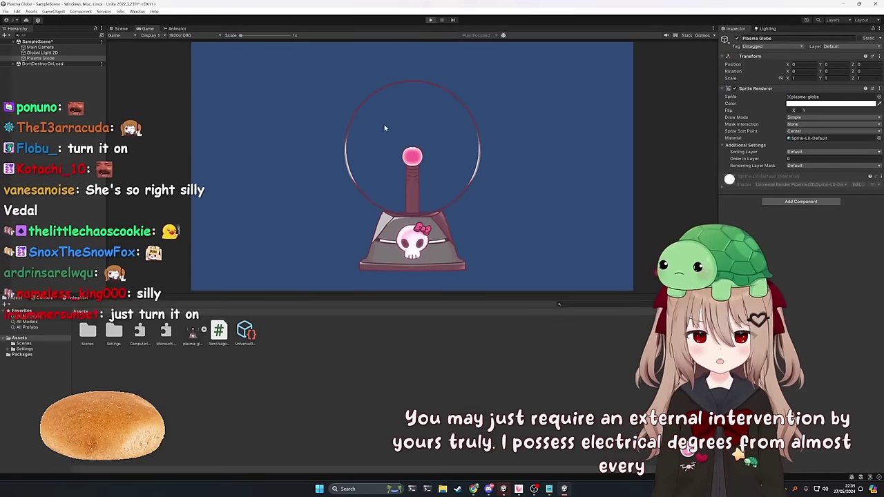
- Add a Particle System as a child of the Plasma Globe object
right_click(49, 59)
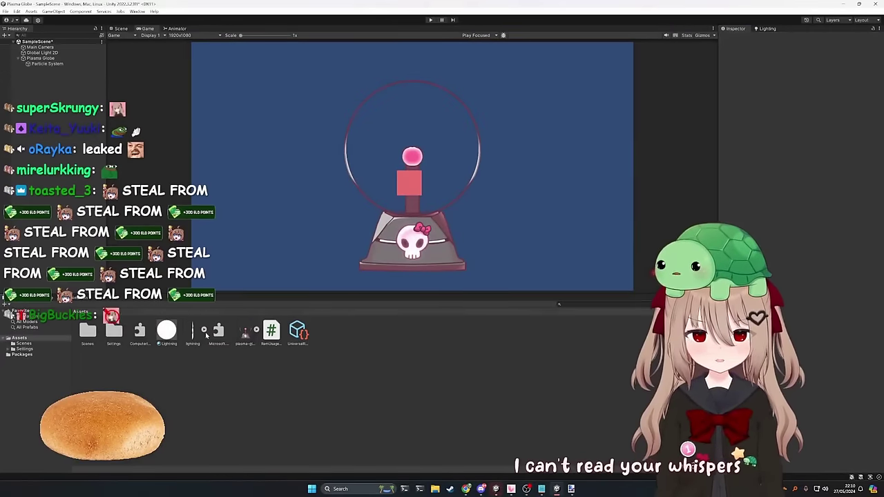
- Assign the lightning texture as the Lightning material's Diffuse map and look through the available shaders
left_click(166, 330)
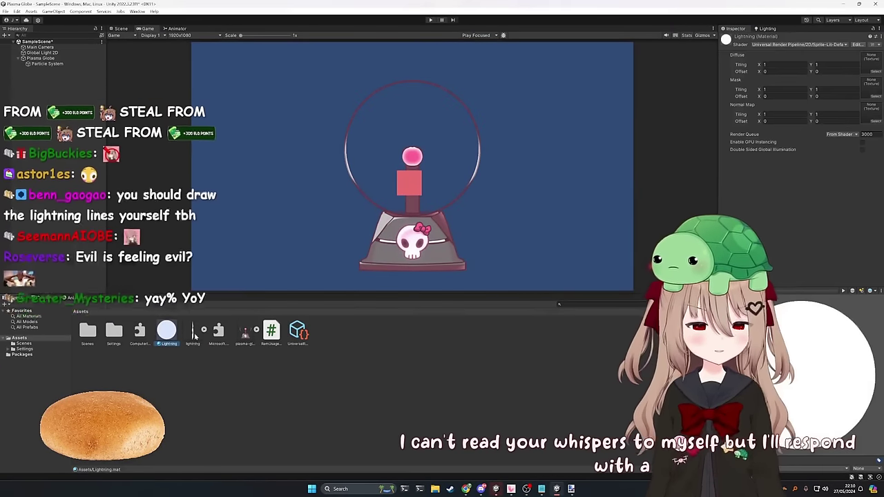
left_click(793, 45)
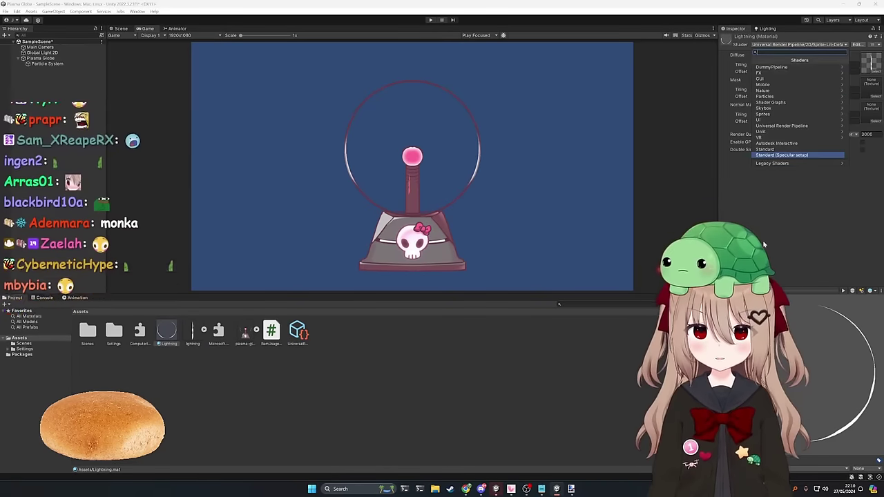
left_click(10, 71)
- Open the value mode options for the Start Size of the Particle System under Plasma Globe
left_click(47, 64)
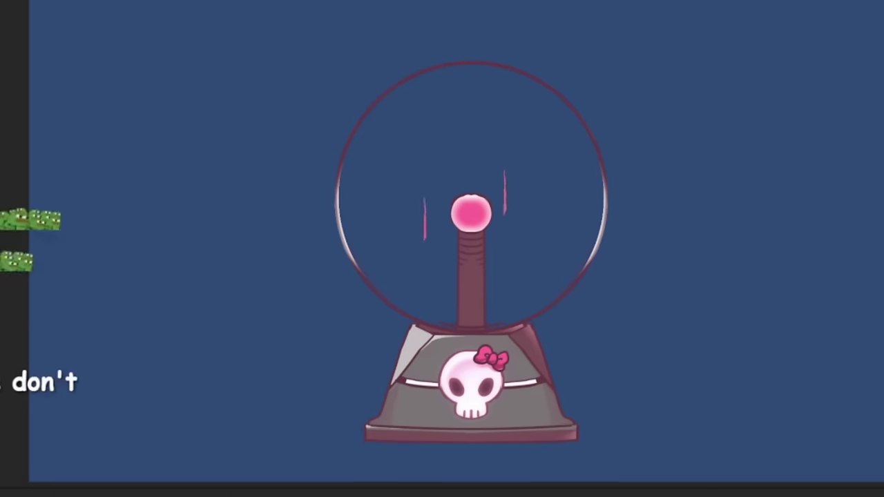
scroll(789, 180, "down", 3)
scroll(789, 180, "up", 2)
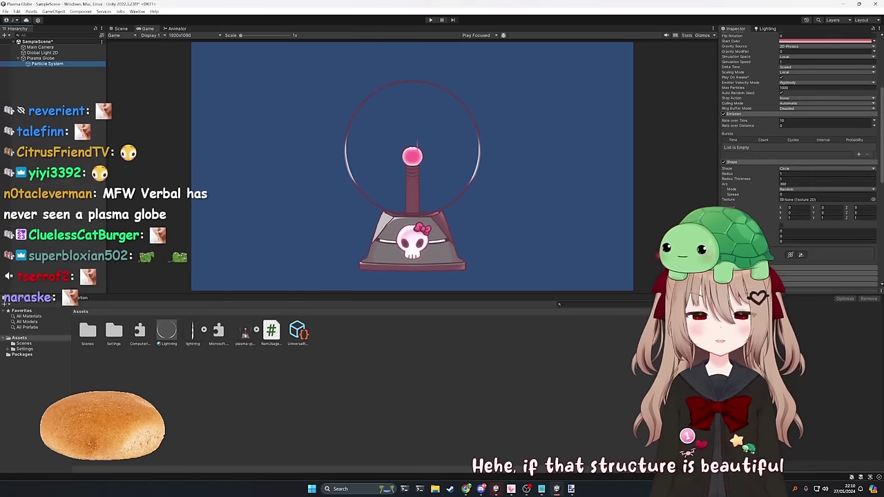
scroll(790, 180, "up", 2)
scroll(790, 181, "up", 3)
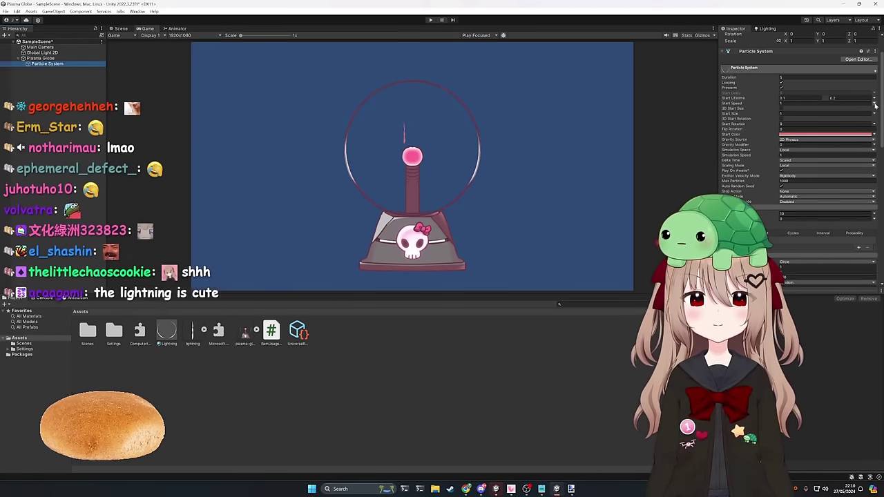
left_click(874, 113)
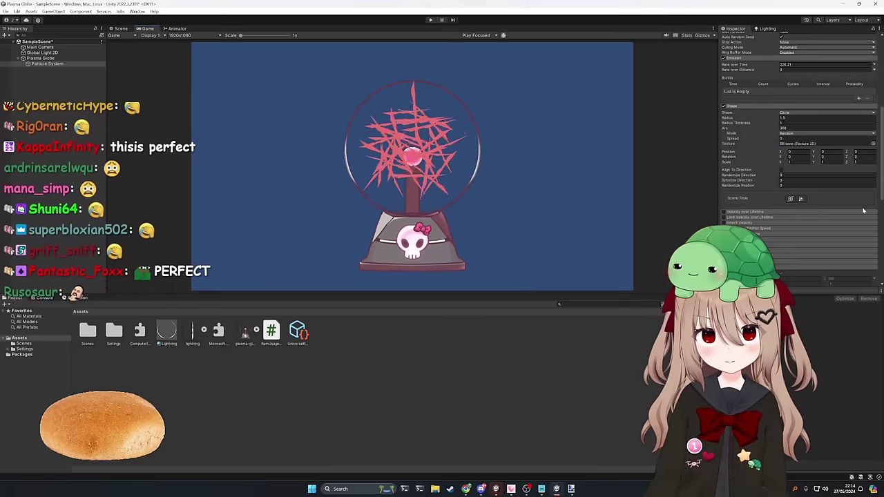
- Try the Stretched Billboard render mode in the Particle System's Renderer module and reopen the render mode choices
scroll(863, 210, "down", 5)
left_click(827, 159)
left_click(802, 166)
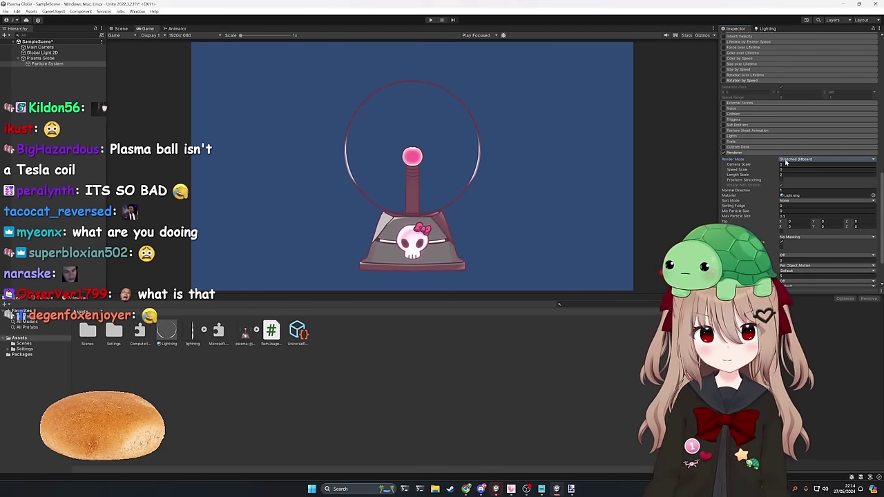
left_click(786, 159)
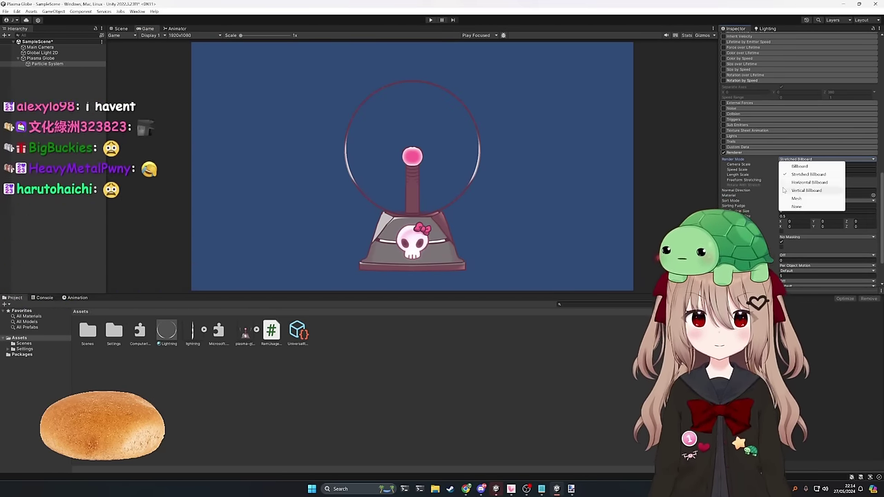
left_click(762, 163)
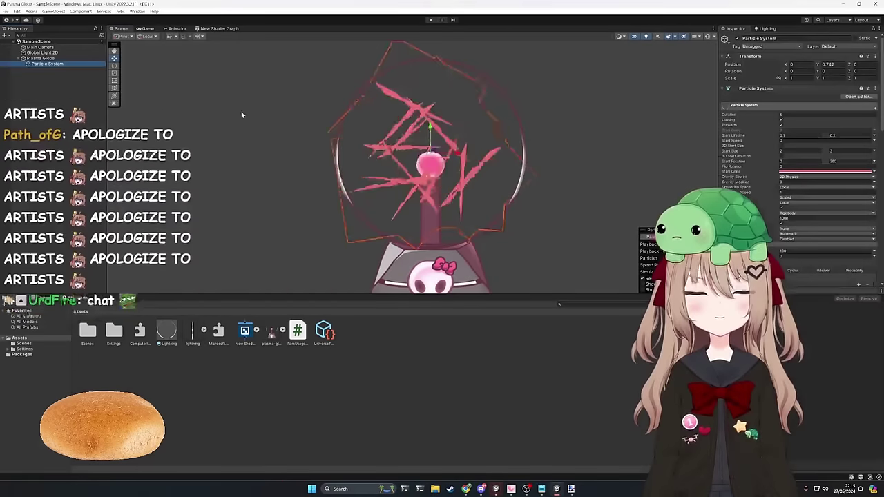
- Deselect the Particle System to view the lightning without its selection outline, and select it again
left_click(242, 115)
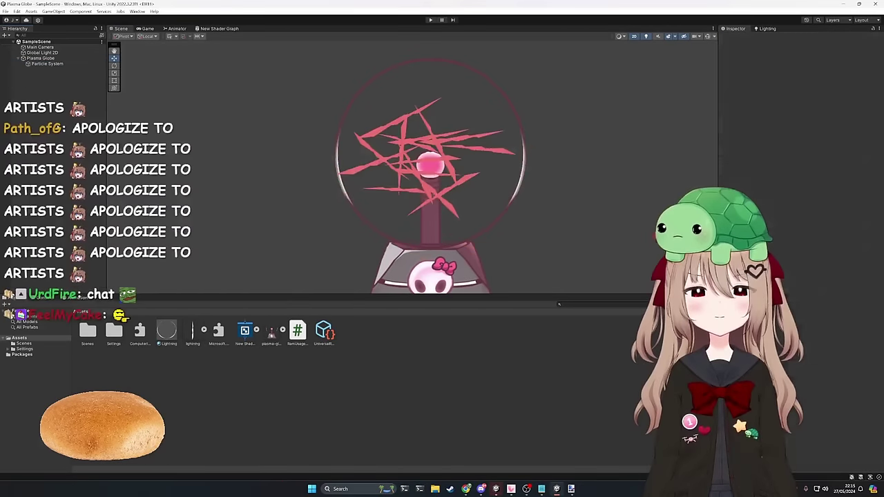
left_click(59, 65)
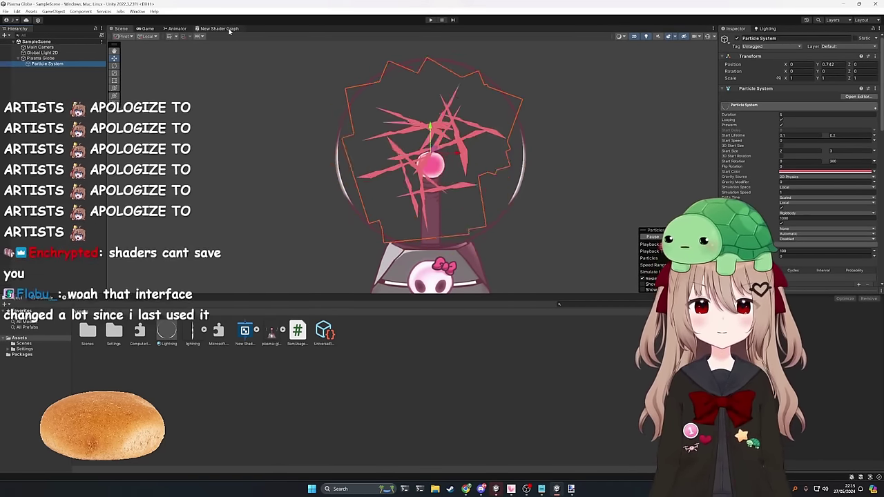
- Add a Color property named HDR to New Shader Graph and set its mode to HDR
left_click(219, 28)
left_click(169, 57)
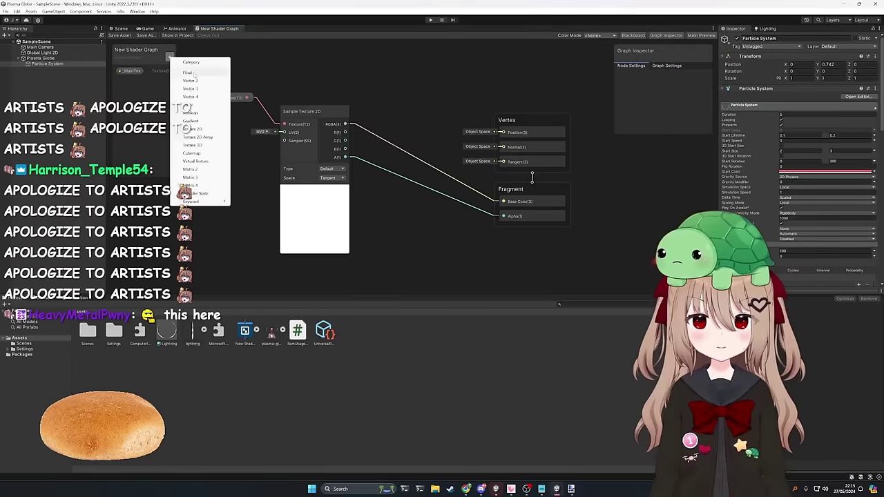
left_click(203, 107)
type("HDR")
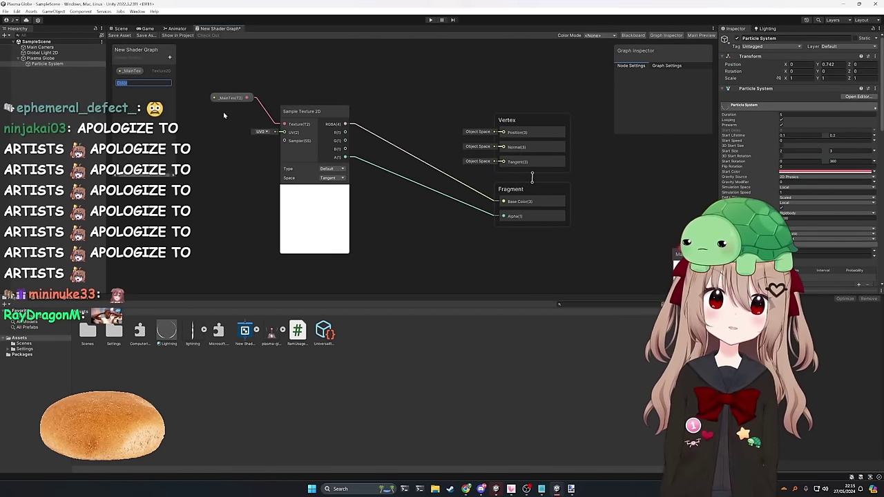
key("Return")
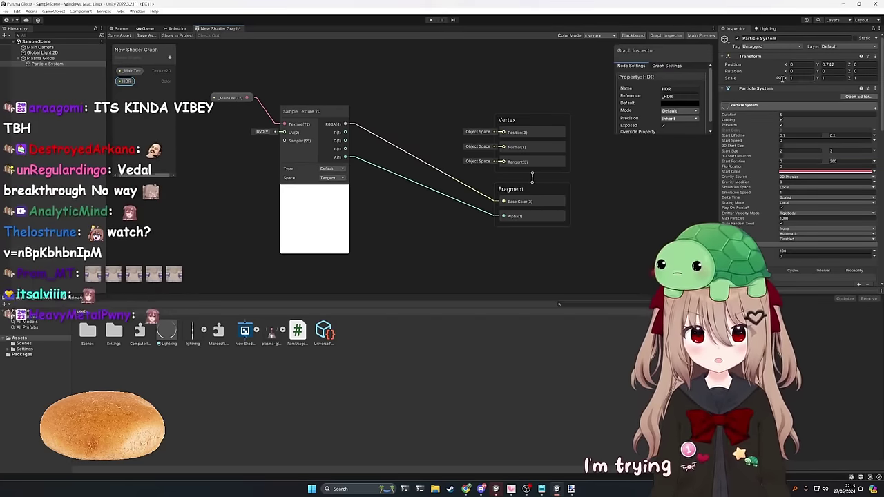
left_click(677, 134)
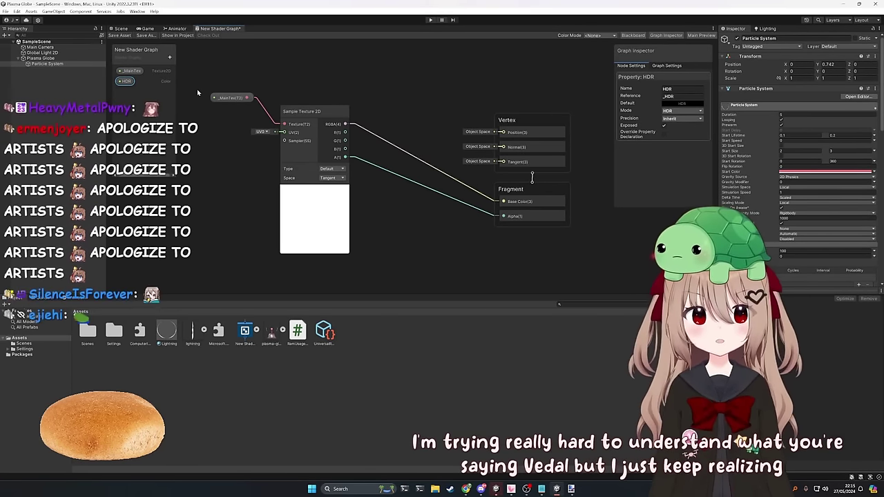
- Multiply the sampled texture's RGBA by the HDR property into the fragment's Base Color, and save the shader graph
left_click_drag(124, 81, 337, 67)
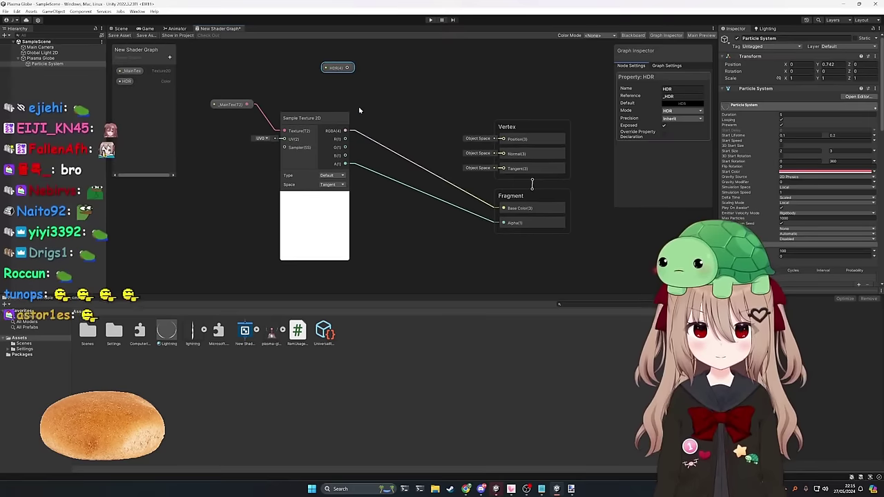
key("space")
type("mult")
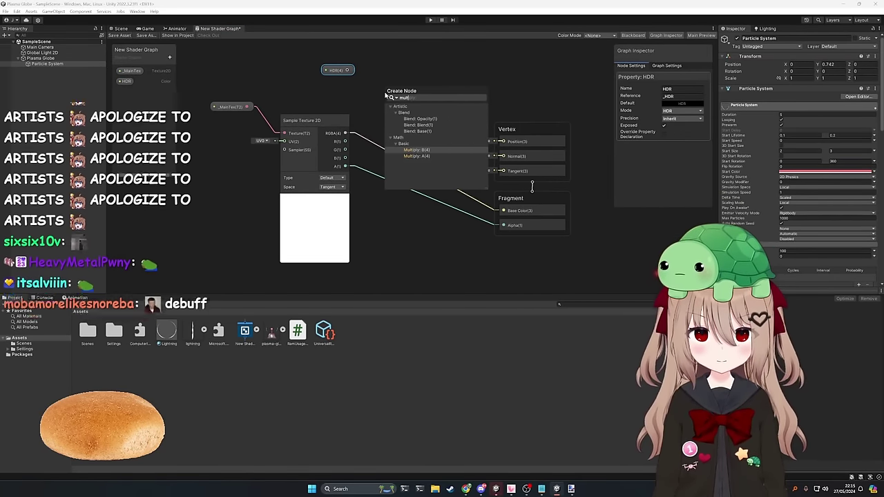
key("Return")
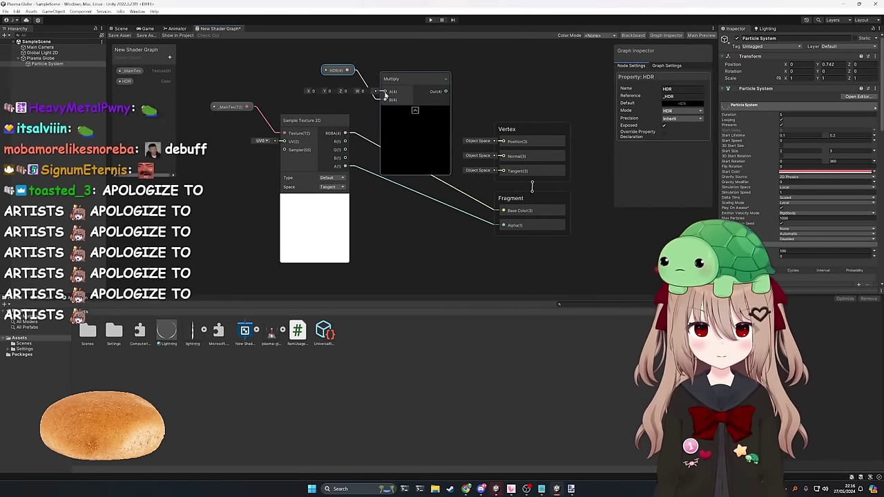
left_click_drag(397, 79, 408, 140)
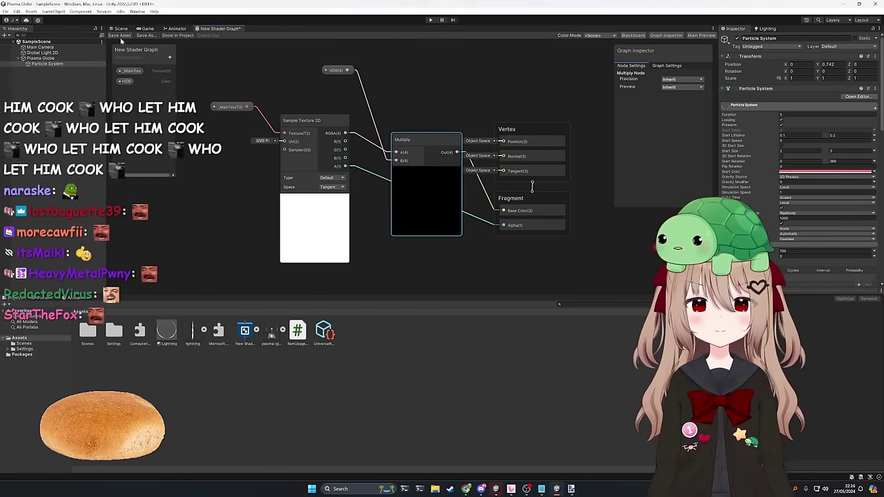
left_click(121, 29)
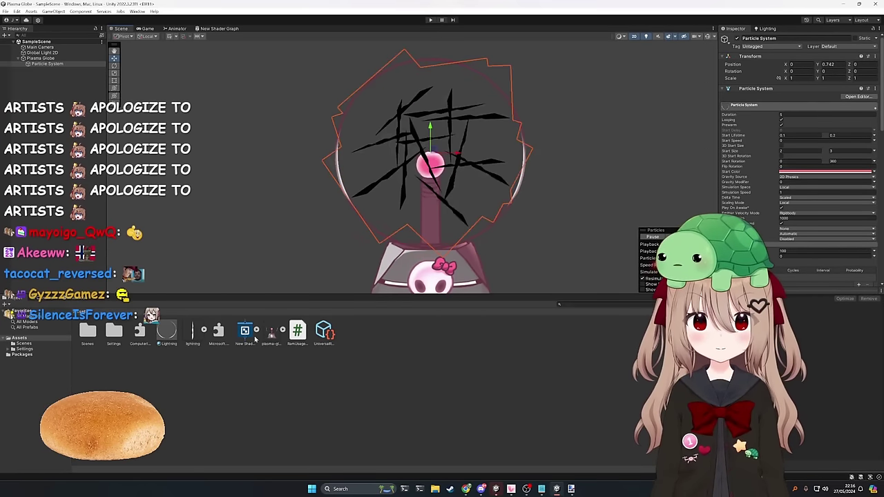
- Give the Lightning material a bright HDR colour by adjusting its intensity and RGB channels
left_click(167, 330)
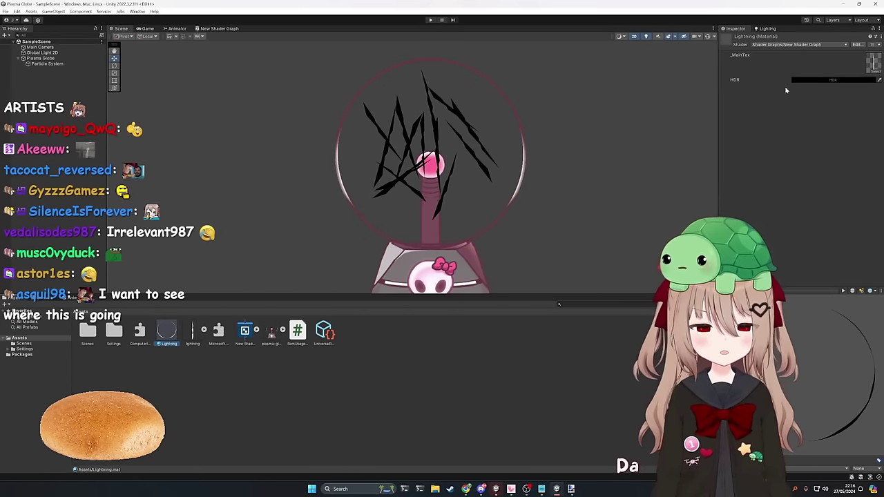
left_click(795, 79)
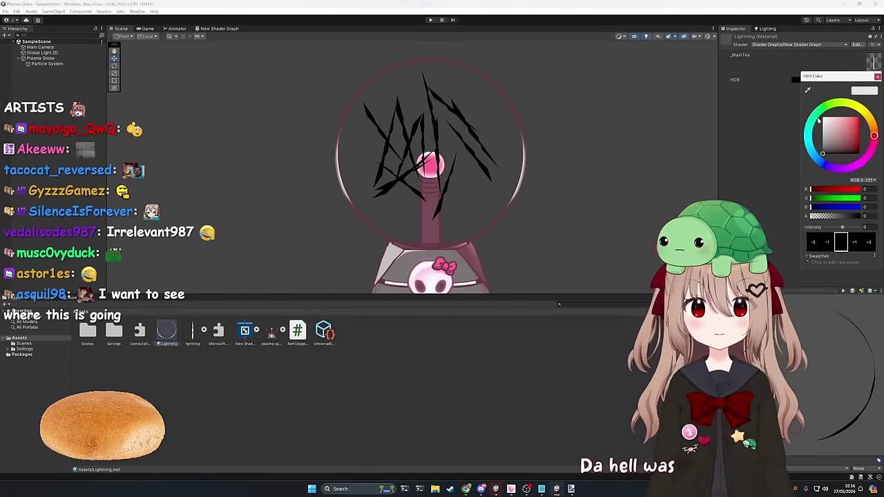
left_click(869, 227)
left_click_drag(855, 190, 872, 207)
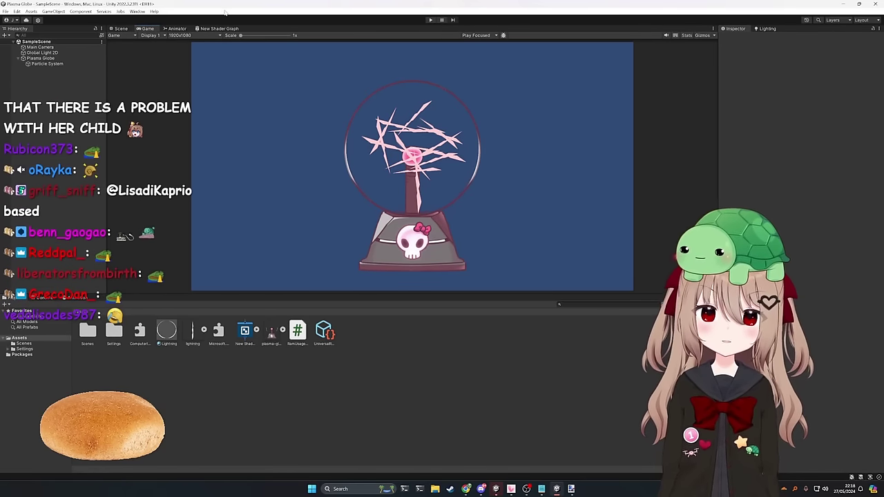
- Add a Global Volume to the scene and create a new volume profile for it
right_click(56, 101)
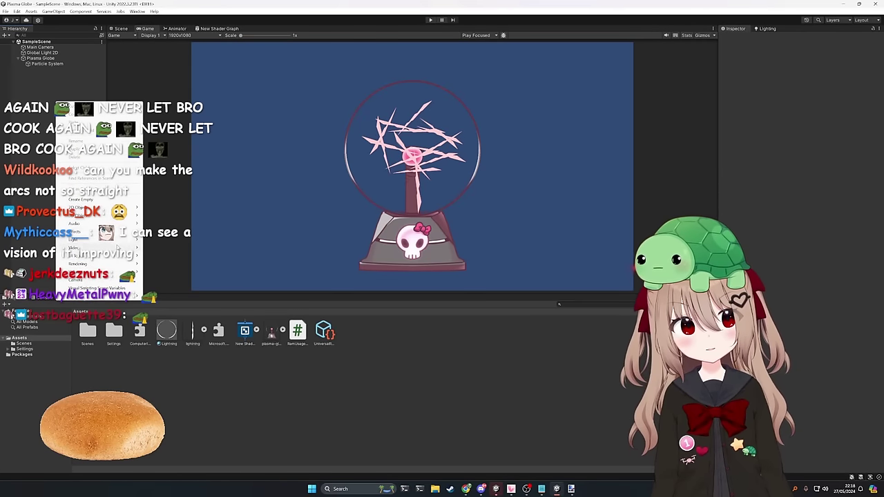
mouse_move(122, 235)
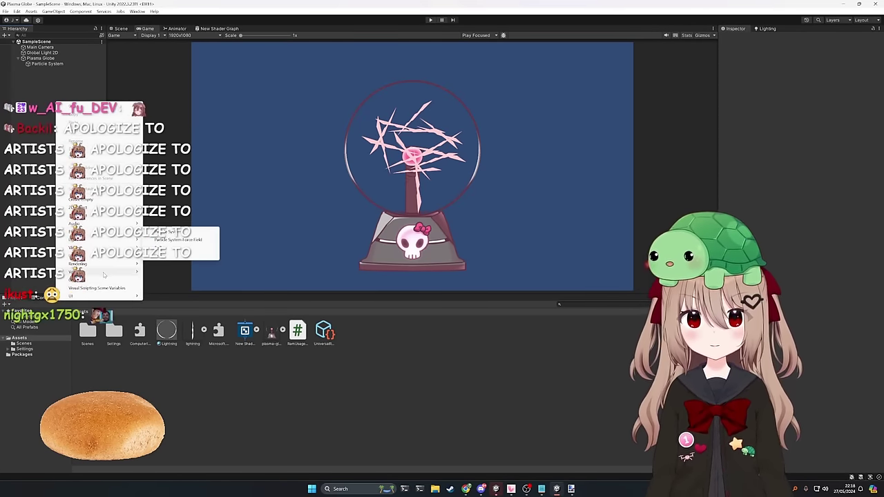
mouse_move(104, 274)
left_click(172, 271)
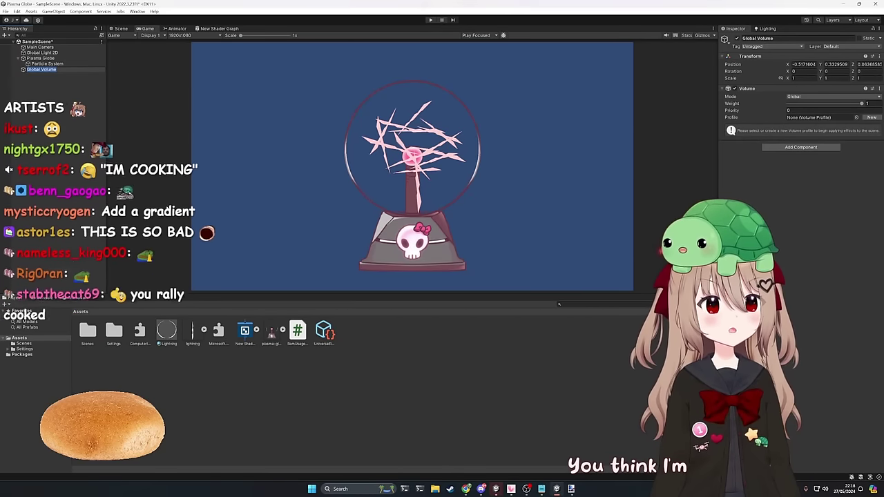
left_click(871, 118)
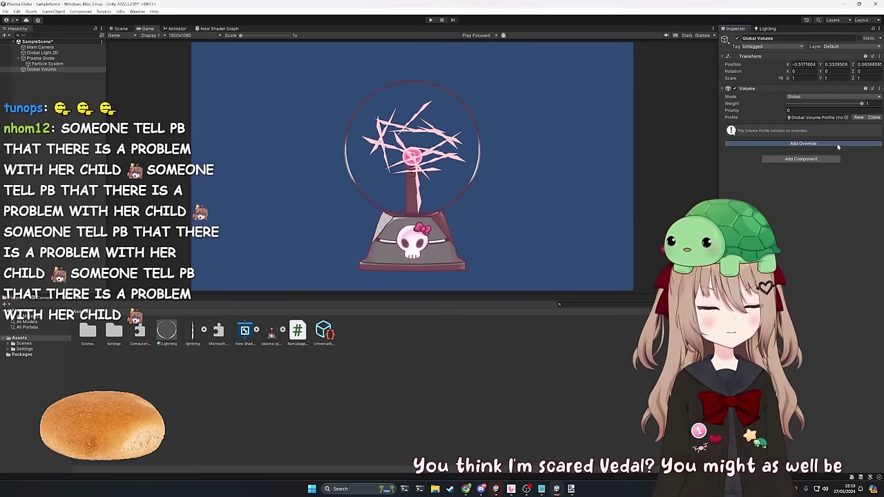
left_click(803, 143)
left_click(797, 169)
left_click(774, 170)
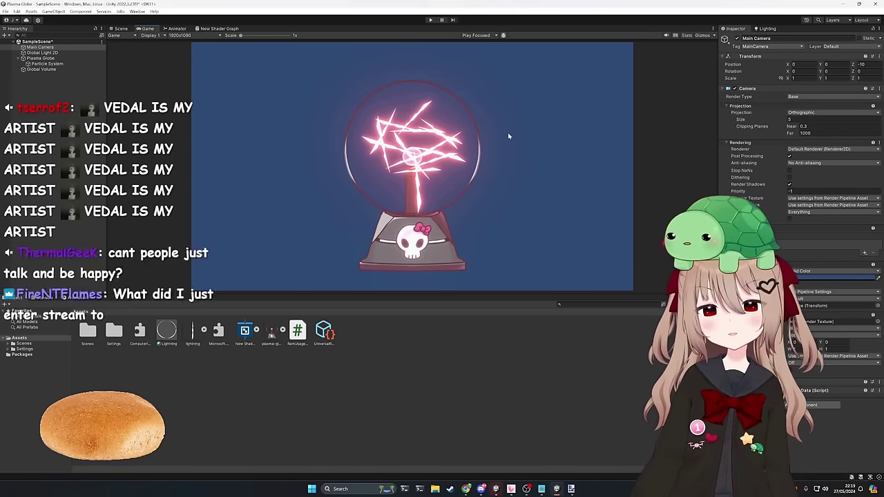
- Select the Particle System and look through its main settings and modules for rotation options, down to Rotation by Speed
left_click(45, 64)
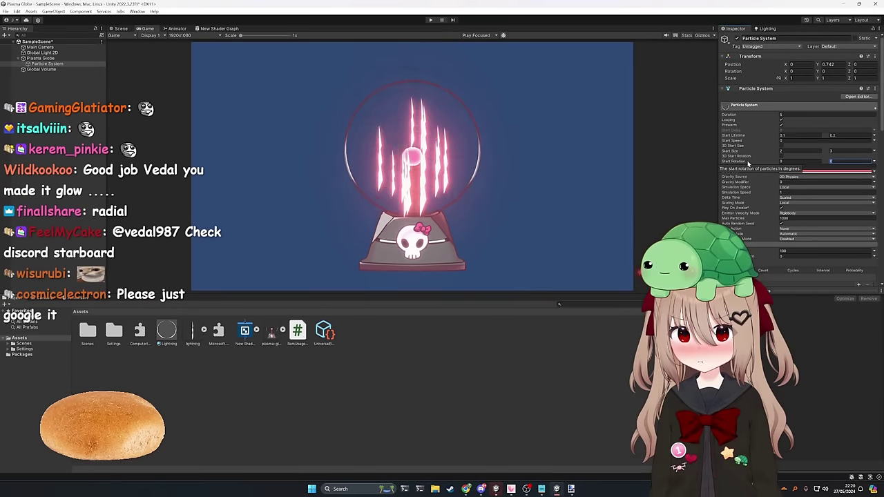
scroll(767, 163, "down", 9)
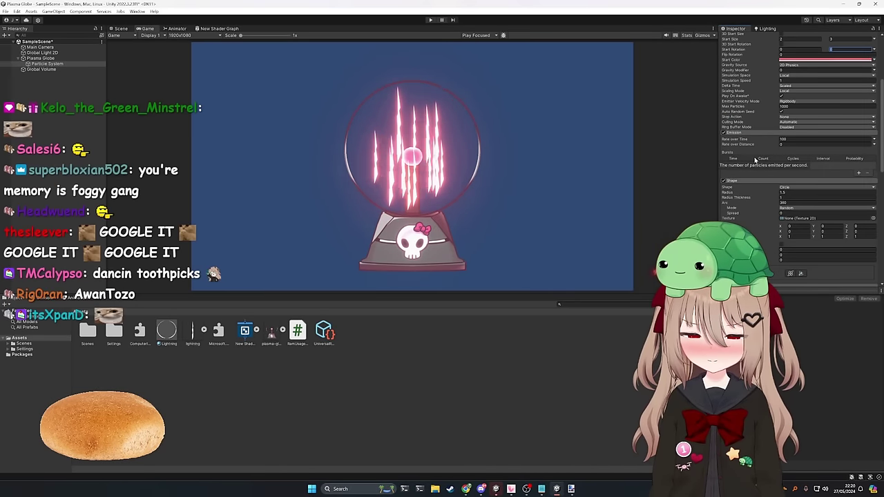
scroll(748, 160, "down", 5)
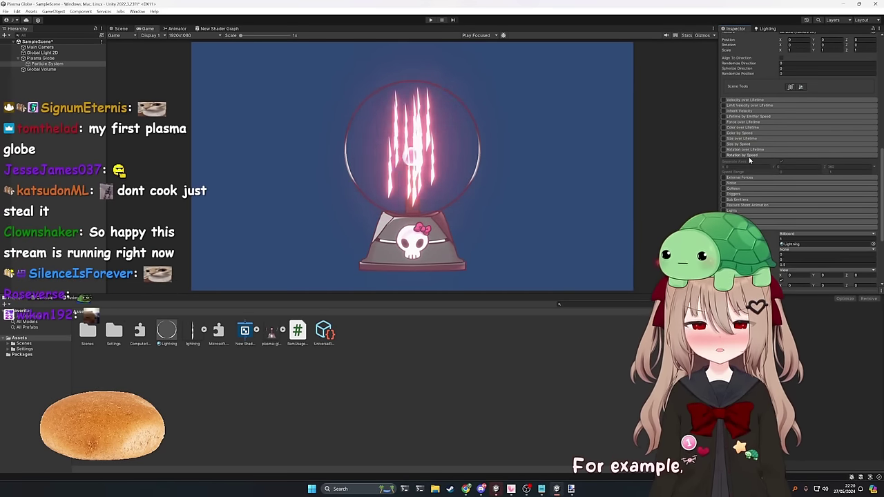
scroll(751, 152, "down", 2)
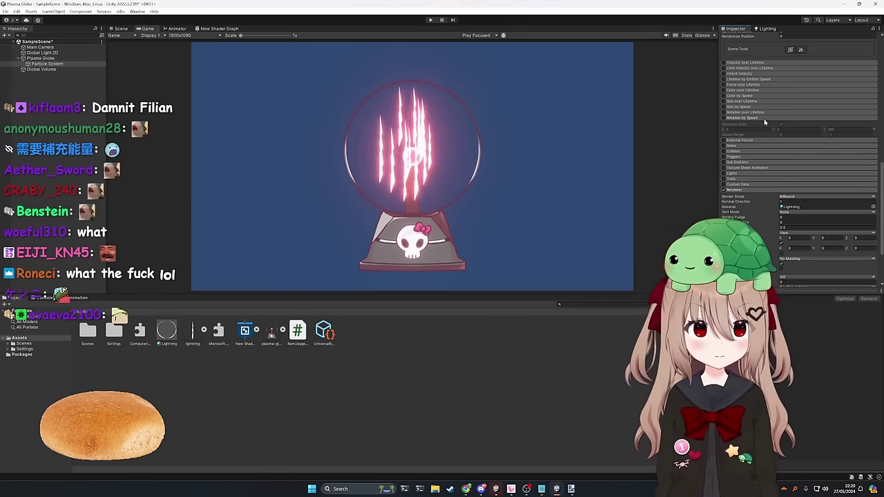
left_click(766, 121)
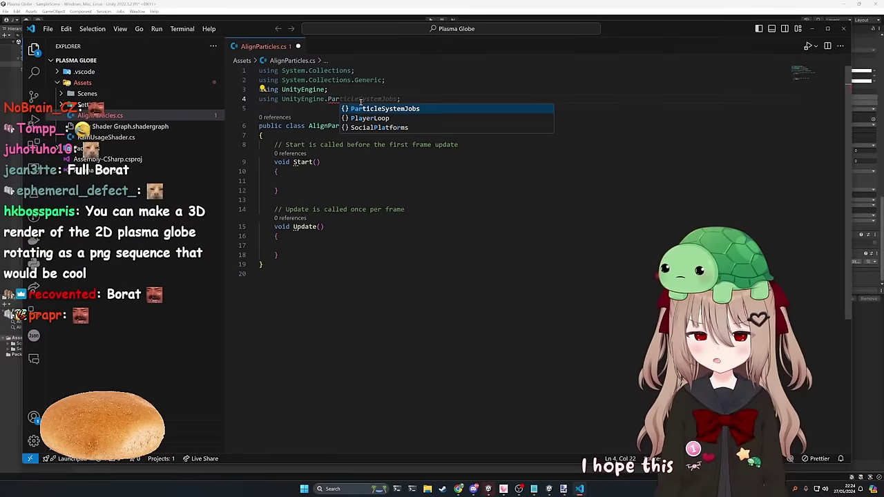
- In AlignParticles.cs, delete the unfinished using UnityEngine.Par line together with the extra blank line
key("Escape")
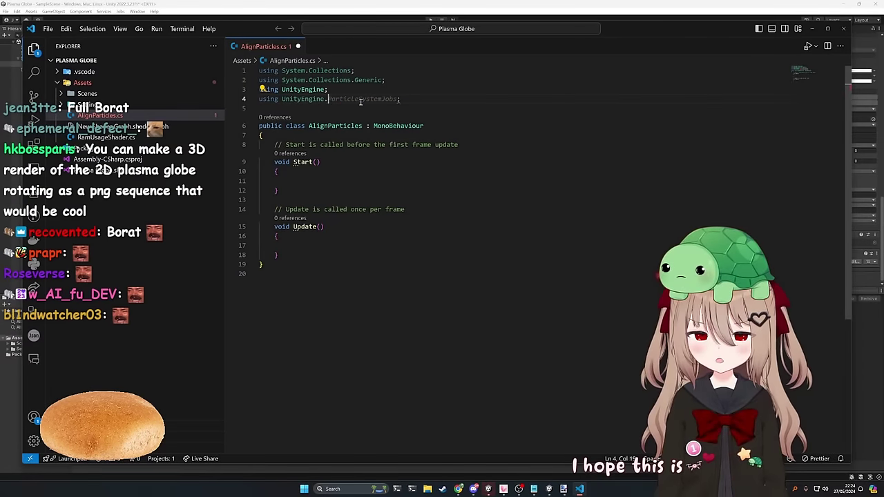
left_click_drag(376, 102, 260, 100)
key("BackSpace")
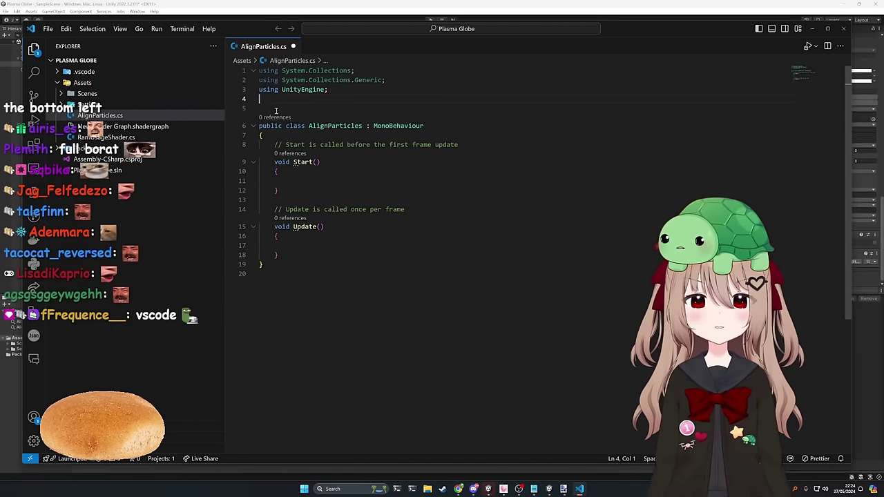
key("Delete")
- Declare a ParticleSystem field named ps at the start of the AlignParticles class, followed by blank lines
left_click(319, 125)
key("Return")
type("Par")
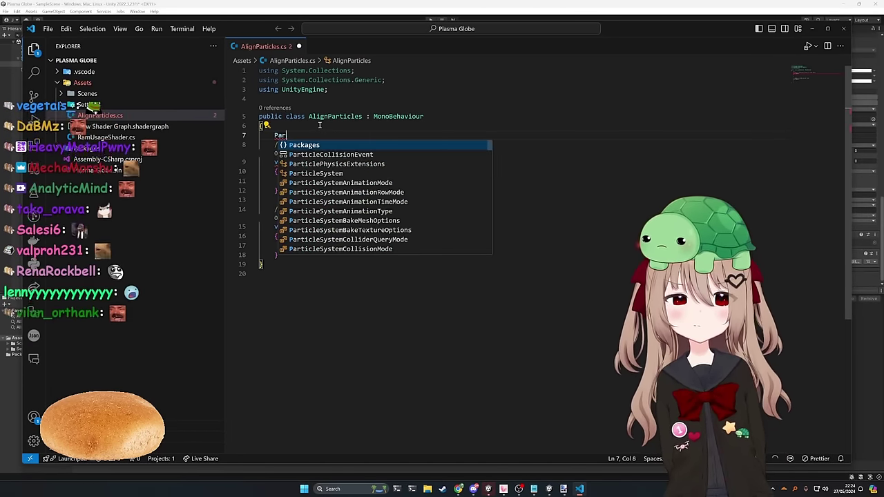
type("ticleSystem particleSystem")
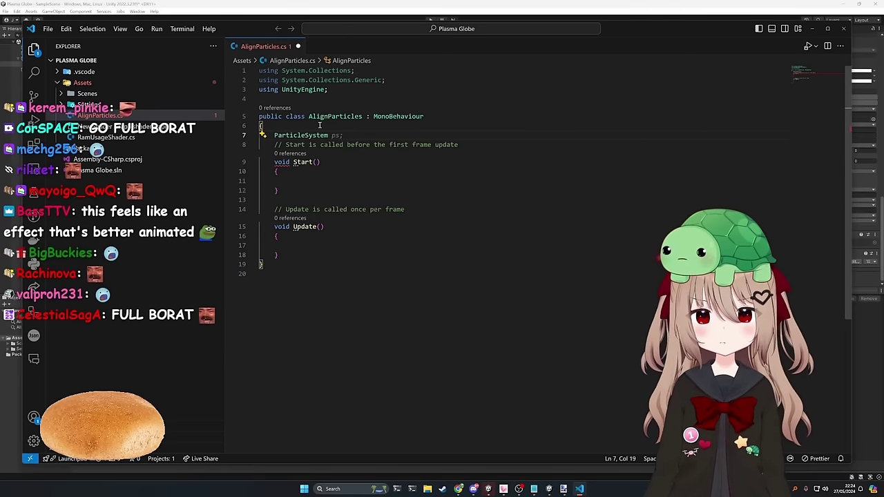
key("ctrl+d")
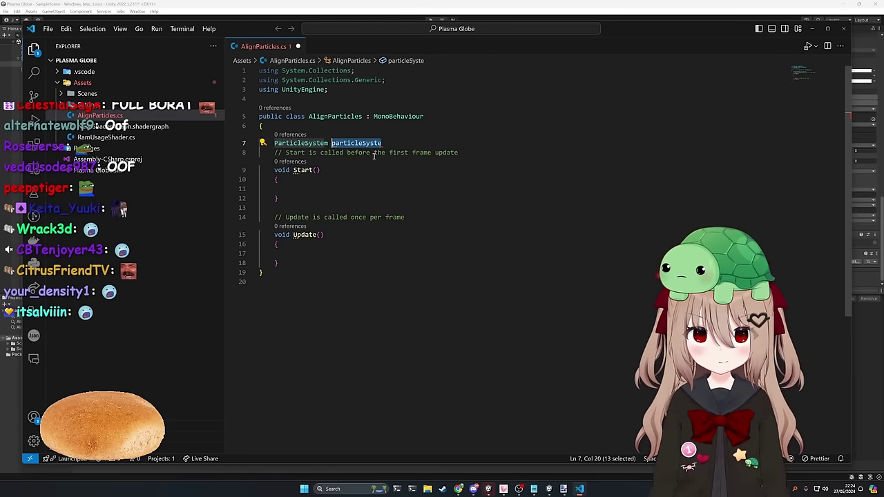
type("ps;")
key("Return")
key("Return")
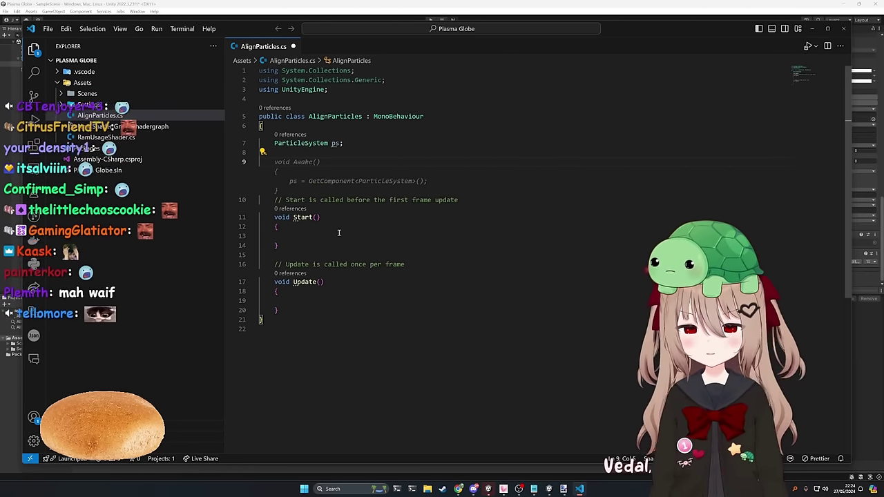
- Assign GetComponent<ParticleSystem>() to ps inside Start and rename the Update method to LateUpdate
left_click(339, 231)
type("ps =")
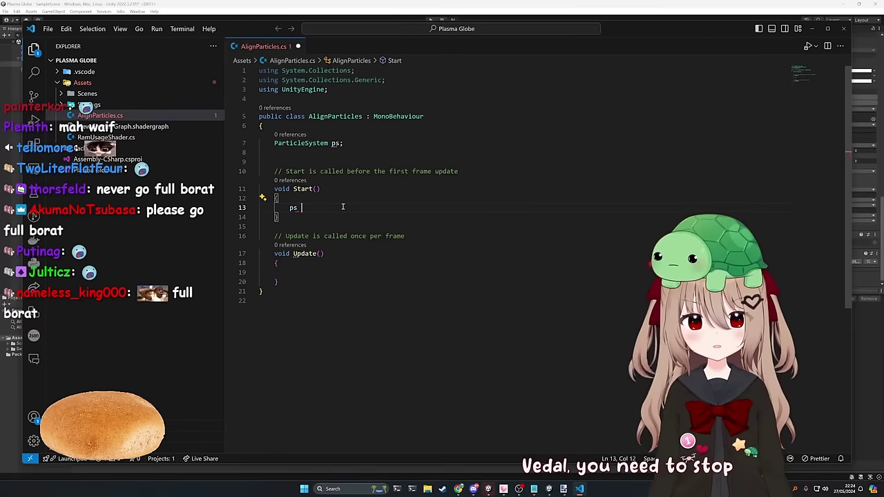
key("Tab")
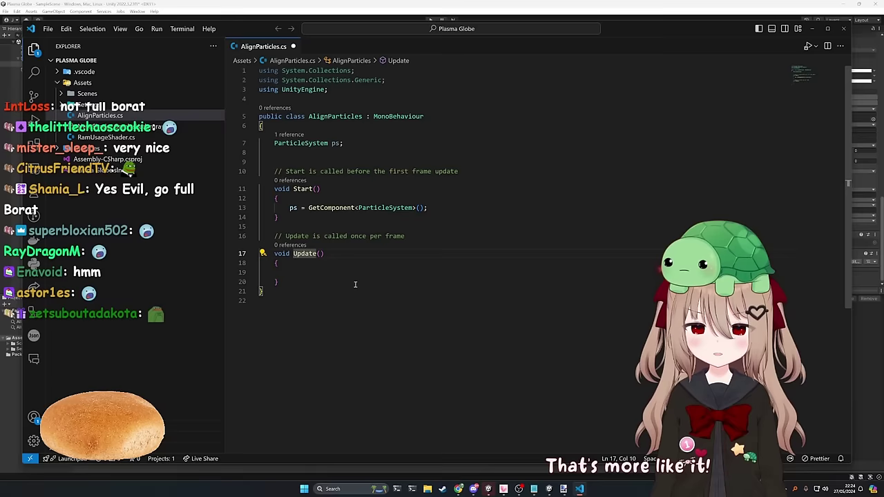
type("Late")
left_click(357, 285)
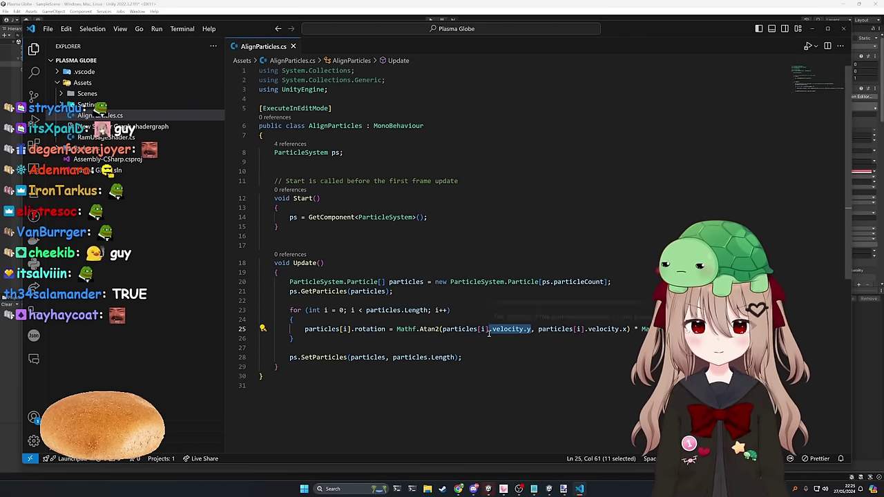
- In the rotation formula, replace velocity.y in the first Atan2 argument with position.y - localPosition.y
type(".l")
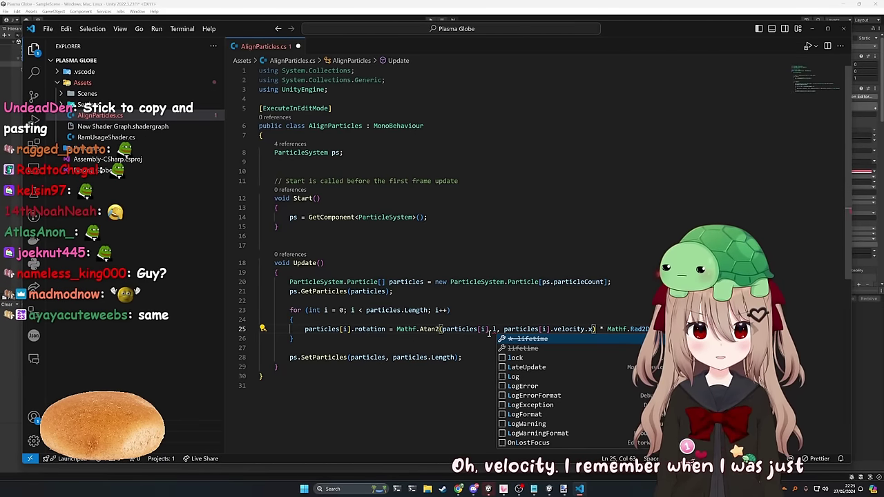
key("BackSpace")
type("posi")
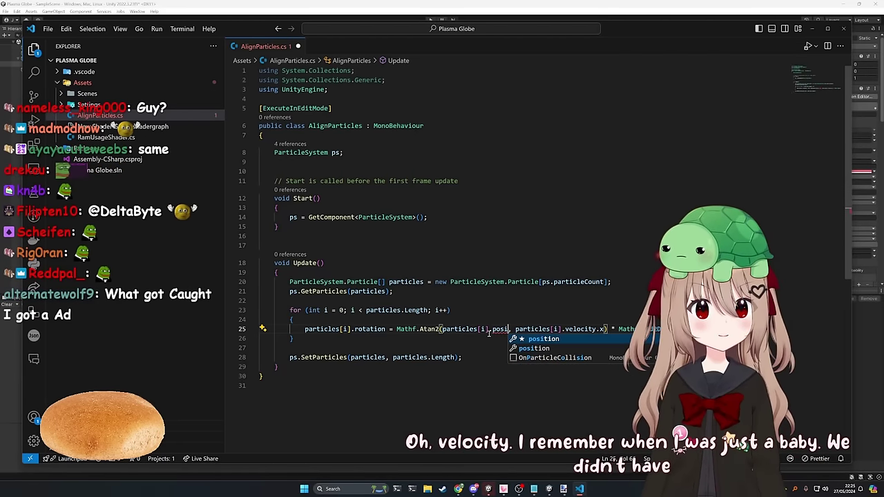
type("tion.y - localPosition.y")
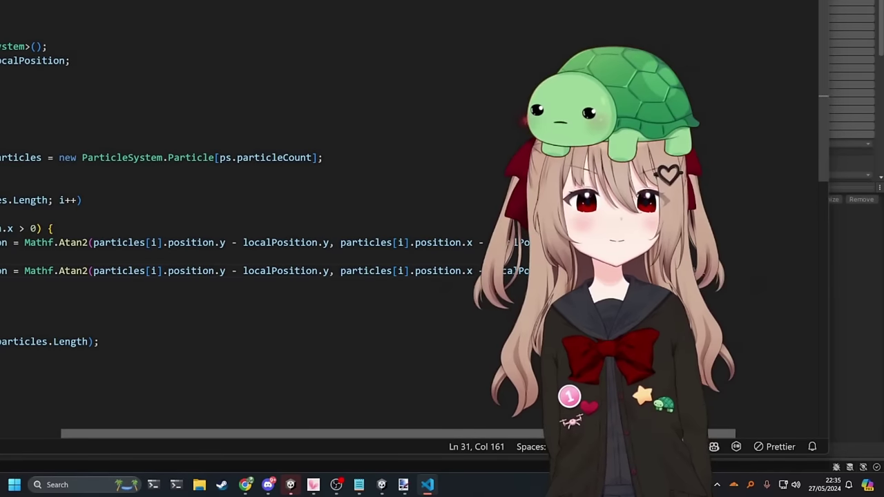
- Switch to Unity and view the animated plasma globe reference GIF over the scene
key("Up")
key("alt+Tab")
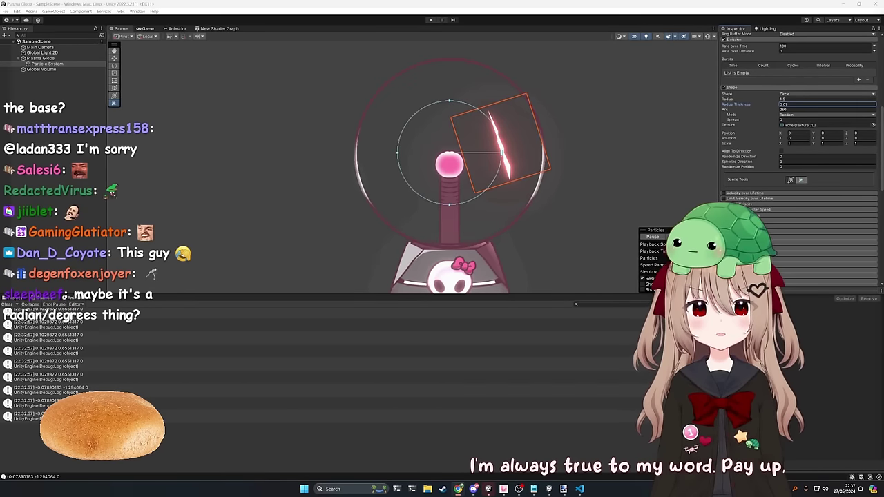
left_click_drag(883, 48, 629, 23)
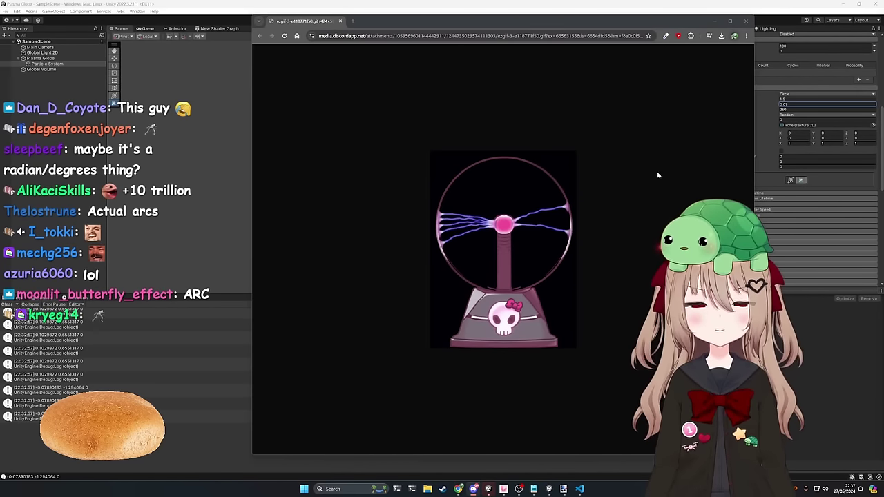
left_click(551, 229)
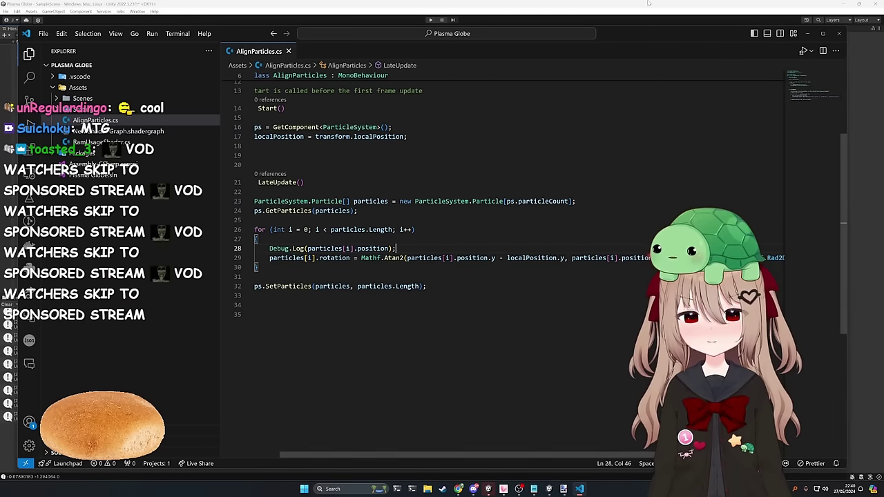
- Check the logged particle values in Unity and review the LateUpdate rotation code in AlignParticles.cs against them
left_click(648, 3)
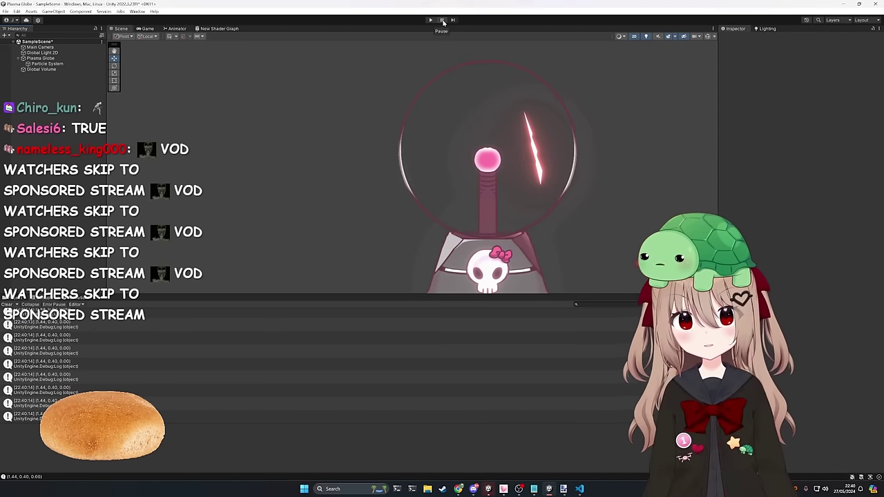
left_click(442, 21)
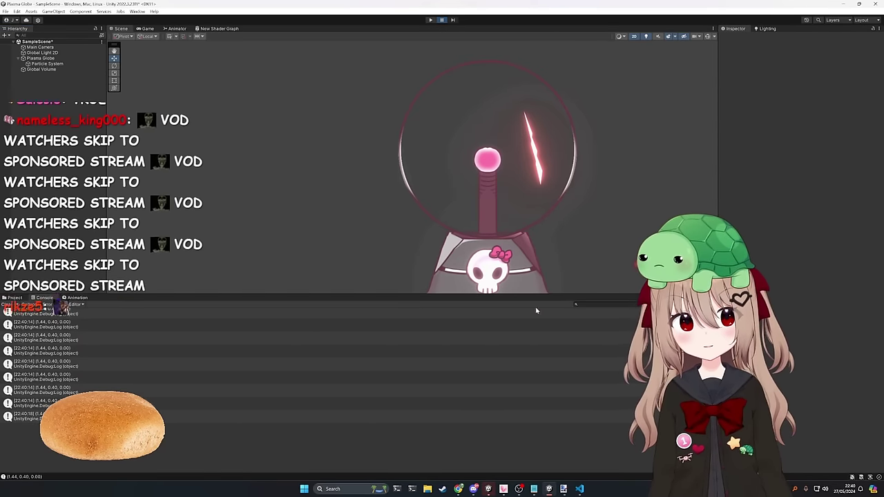
left_click(579, 489)
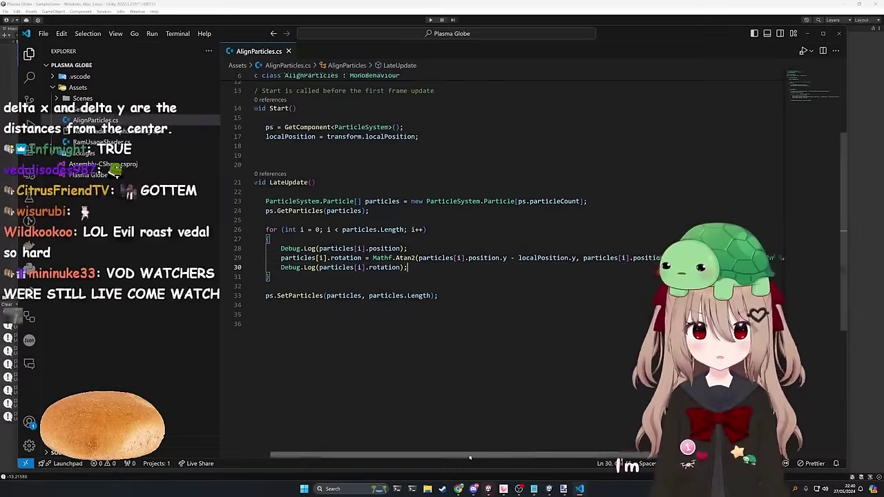
scroll(318, 443, "left", 2)
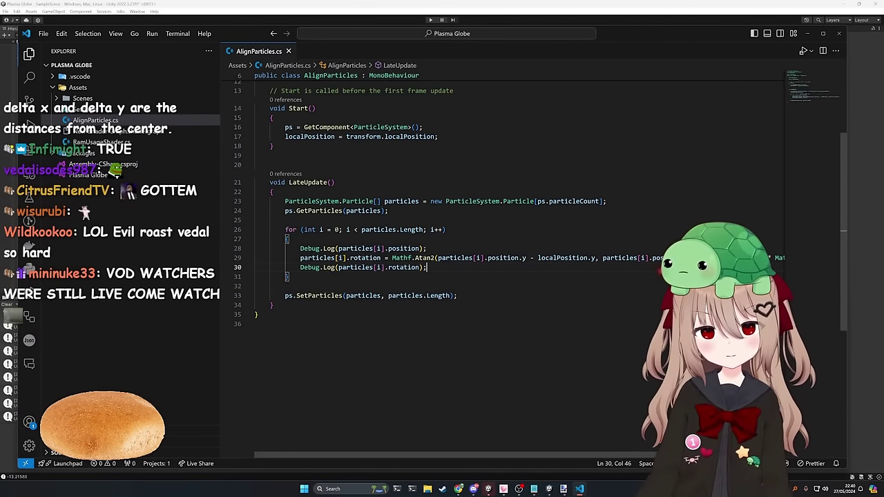
left_click(598, 4)
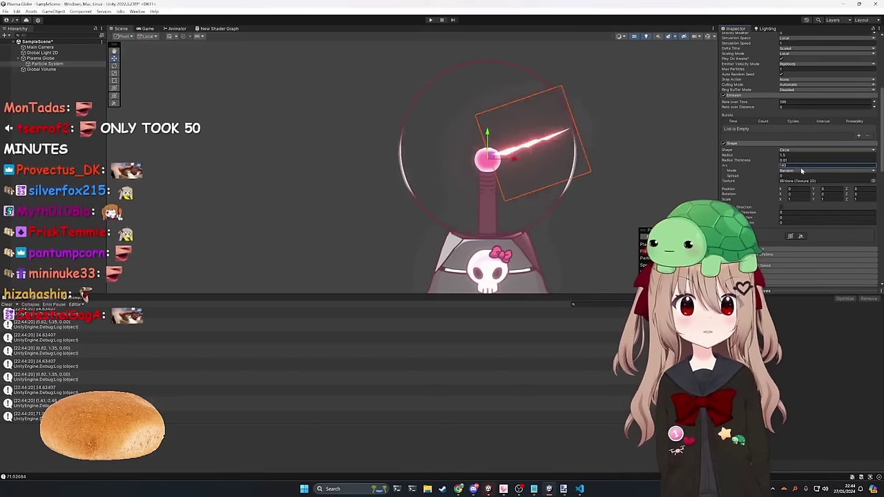
- Set the Particle System's circle shape Arc to 360 and its Max Particles to 1000
left_click(801, 166)
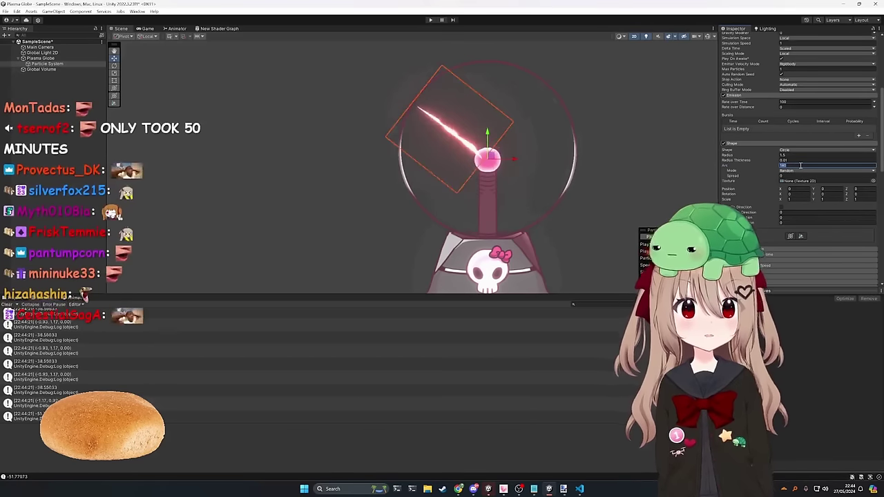
type("360")
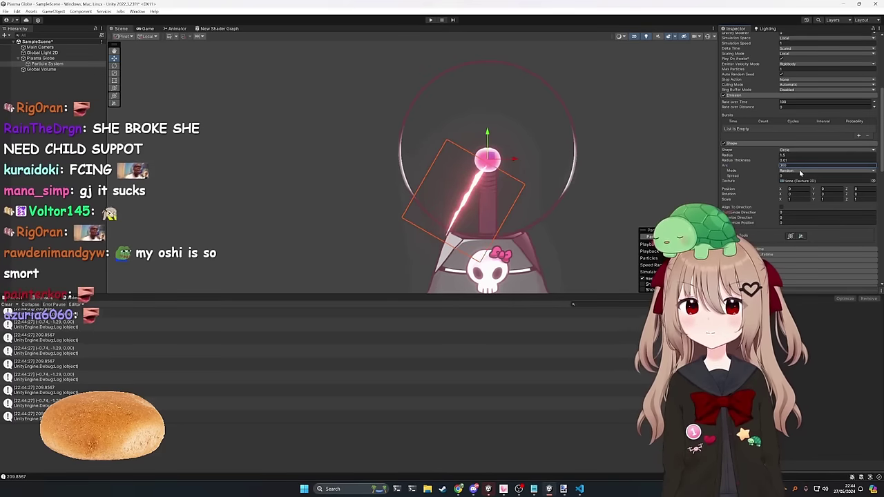
scroll(771, 187, "up", 3)
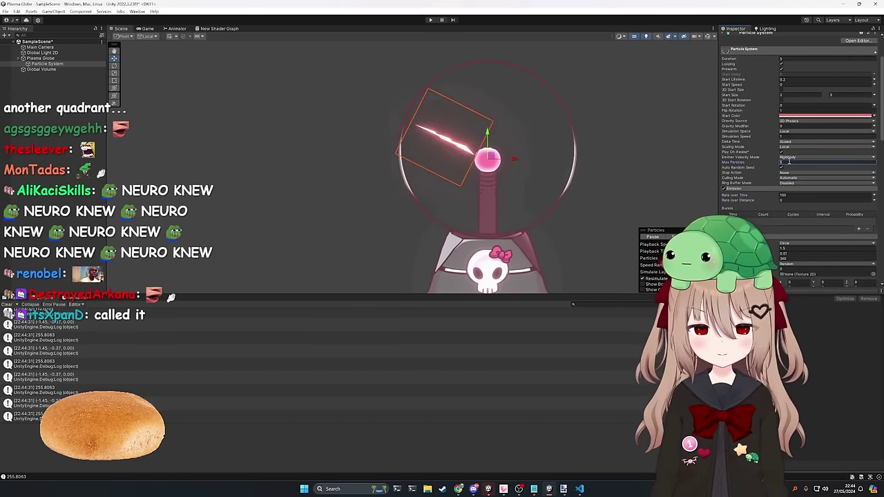
type("000")
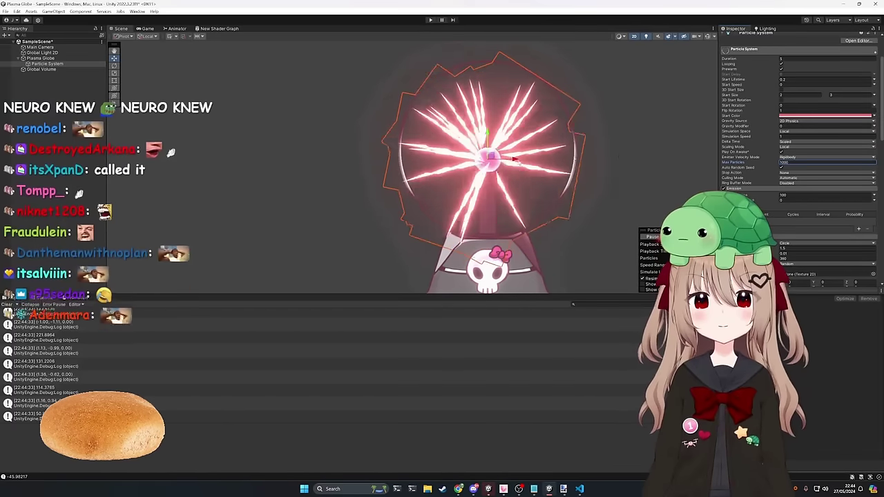
- Show the globe in the Game view and set the emission Rate over Time to 50
left_click(151, 29)
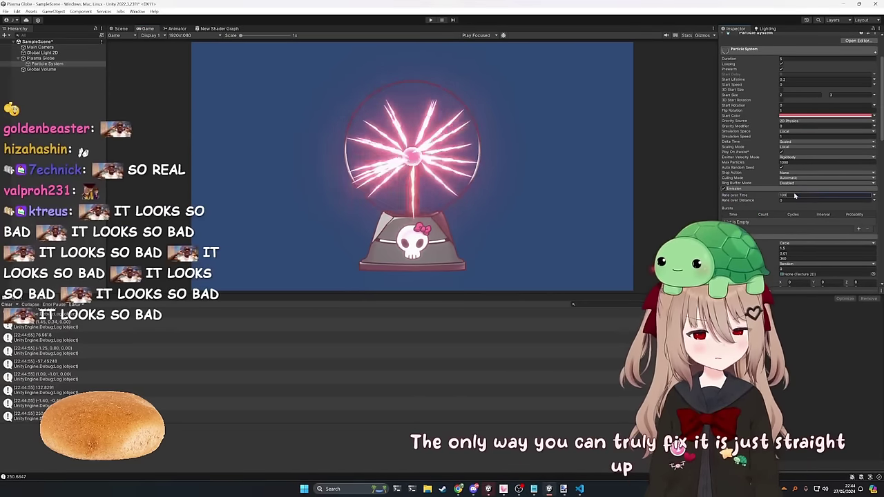
left_click(795, 195)
type("50")
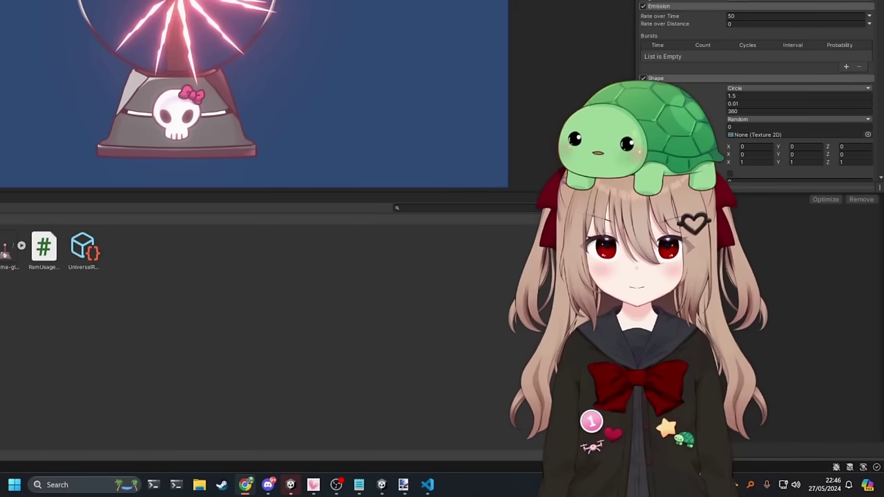
- Place the browser window with the real plasma globe photo, narrowed, beside Unity's Game view to compare the two
left_click_drag(883, 41, 360, 18)
left_click_drag(494, 19, 370, 21)
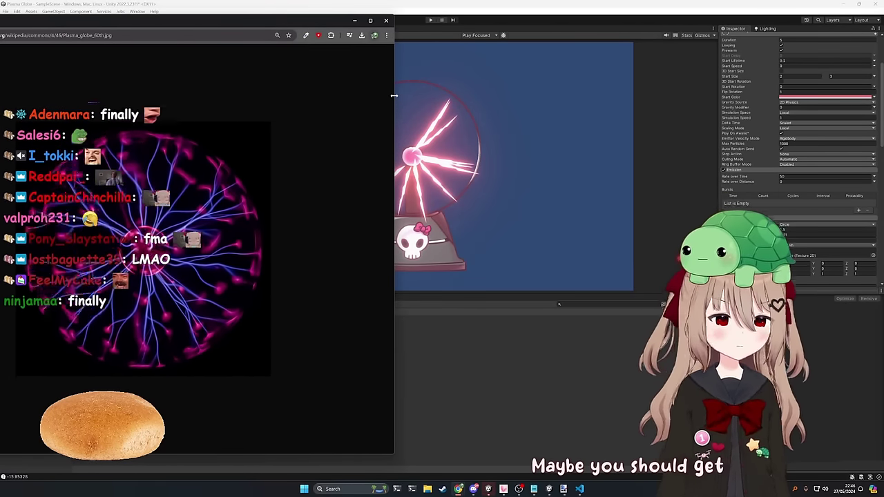
left_click_drag(394, 96, 199, 97)
left_click_drag(131, 25, 228, 25)
left_click(434, 54)
left_click(592, 85)
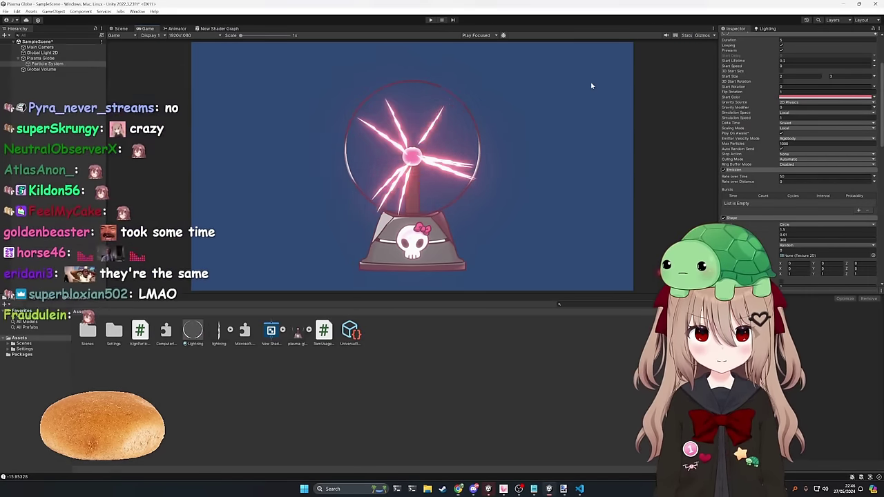
mouse_move(460, 489)
left_click(481, 458)
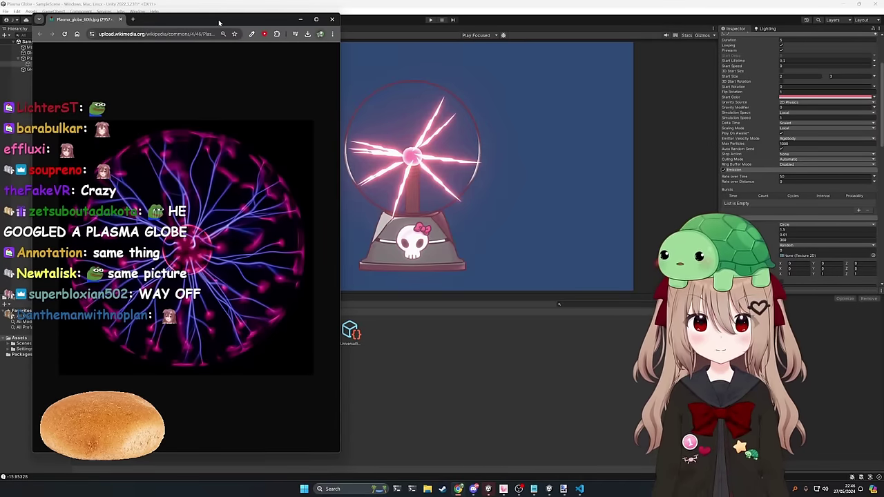
left_click_drag(219, 21, 219, 22)
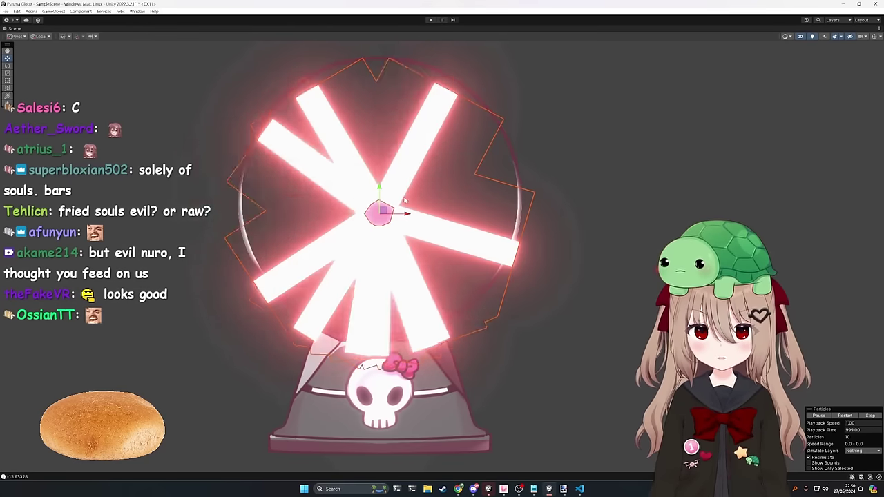
- Restore the full editor layout and set the Rectangle node's Width to 0.1 in the lightning shader graph
double_click(22, 32)
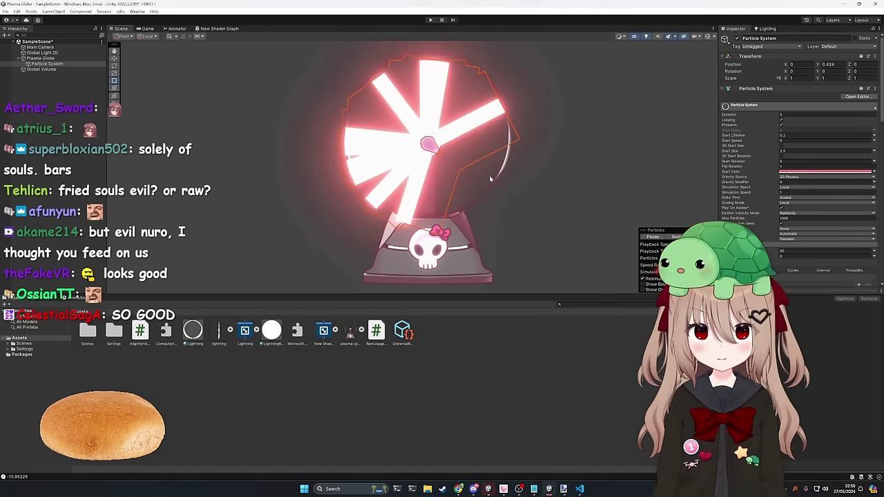
left_click(220, 28)
left_click(123, 29)
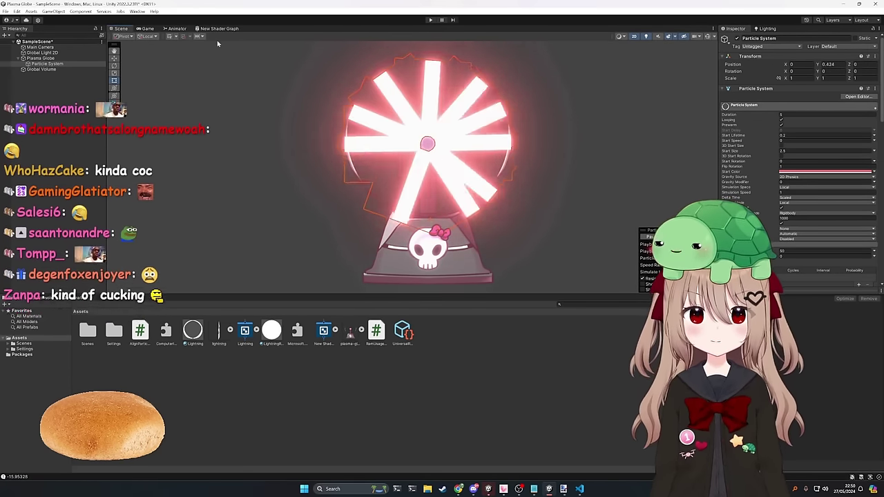
left_click(219, 29)
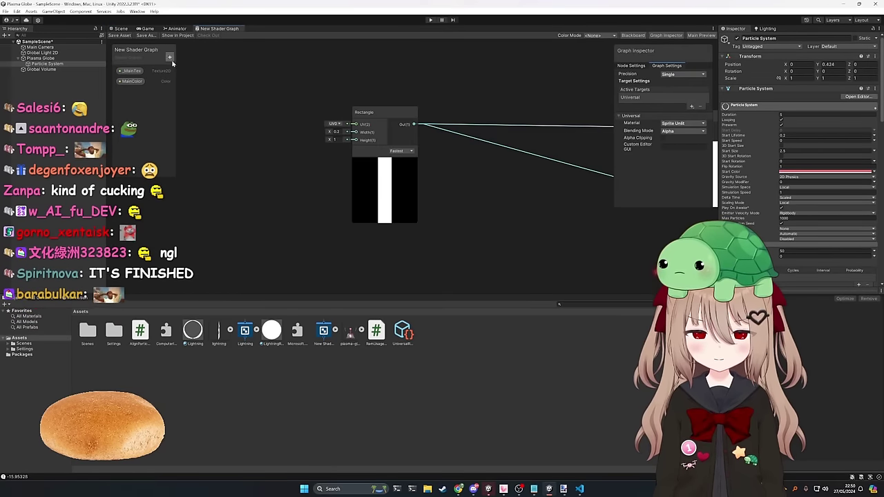
left_click(340, 132)
type("0.1")
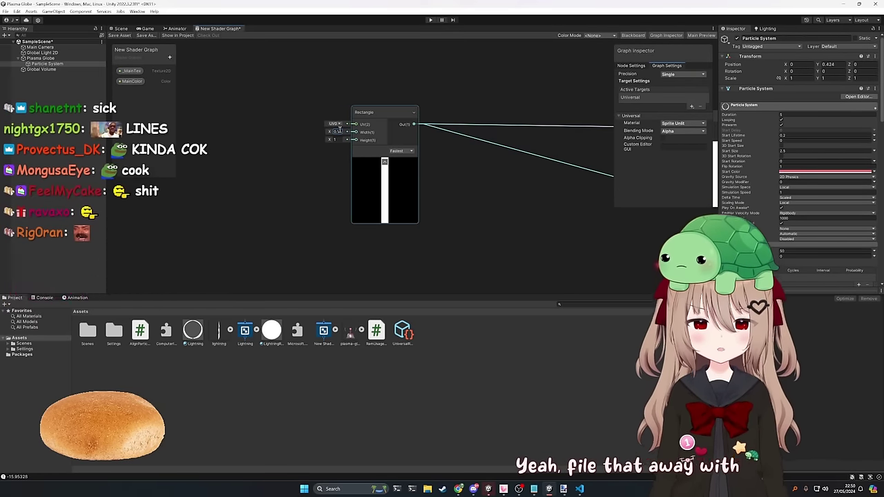
scroll(332, 166, "down", 6)
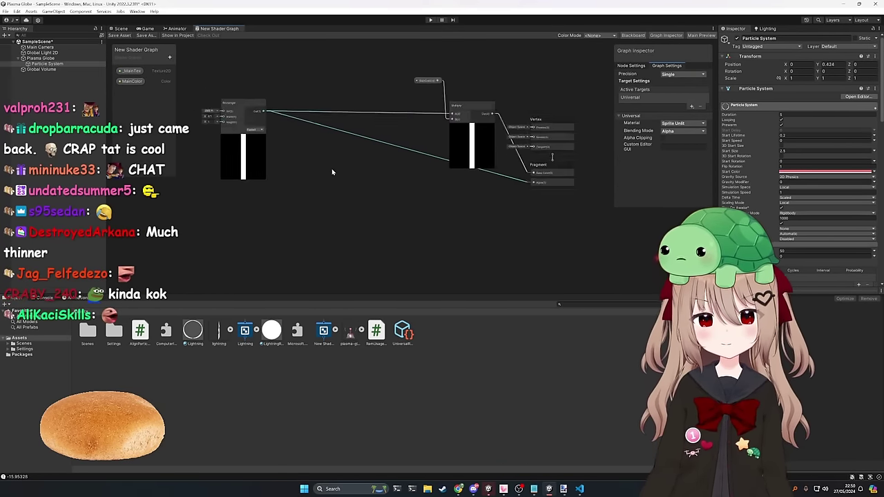
- Add a UV node in the free area of the shader graph ahead of the Rectangle node
left_click_drag(269, 127, 375, 139)
scroll(376, 200, "up", 8)
scroll(394, 198, "down", 2)
middle_click_drag(232, 131, 330, 160)
scroll(294, 176, "down", 1)
left_click(330, 159)
key("space")
type("uv")
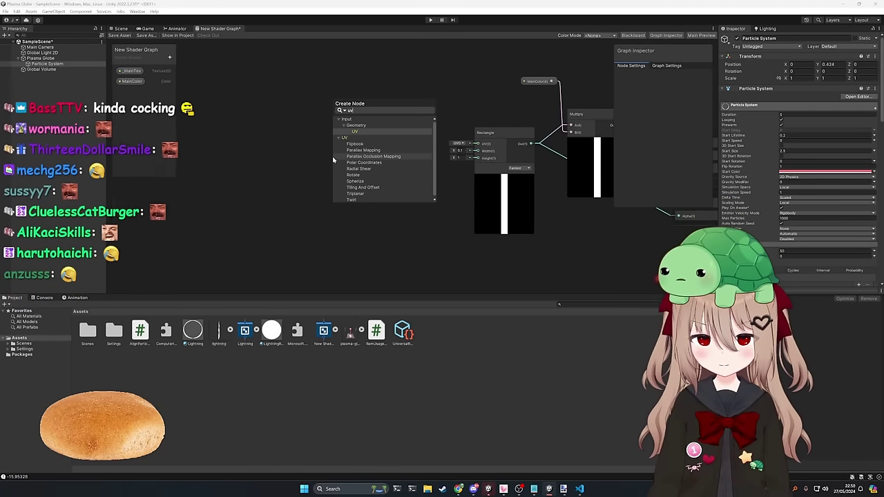
key("Return")
left_click_drag(385, 188, 240, 138)
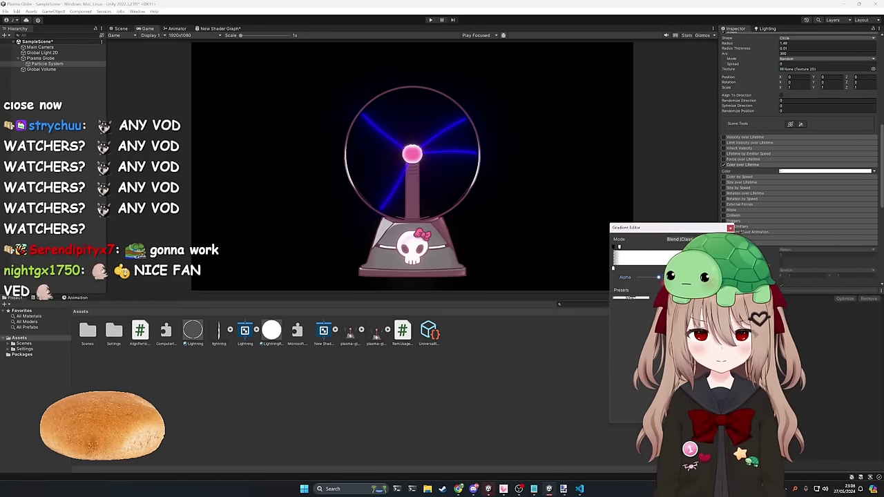
- Lower the alpha of the selected Color over Lifetime gradient key and set the Particle System's Max Particles to 4
left_click_drag(660, 277, 639, 277)
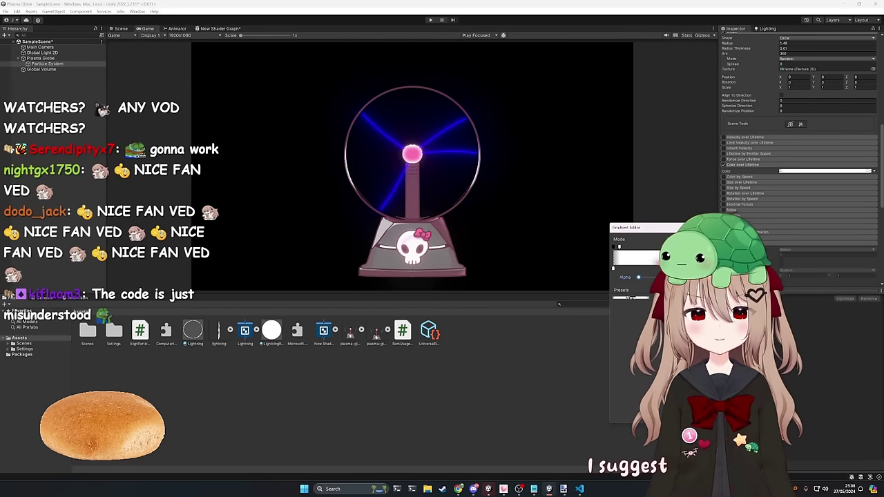
left_click(790, 227)
scroll(787, 224, "up", 10)
scroll(786, 222, "up", 1)
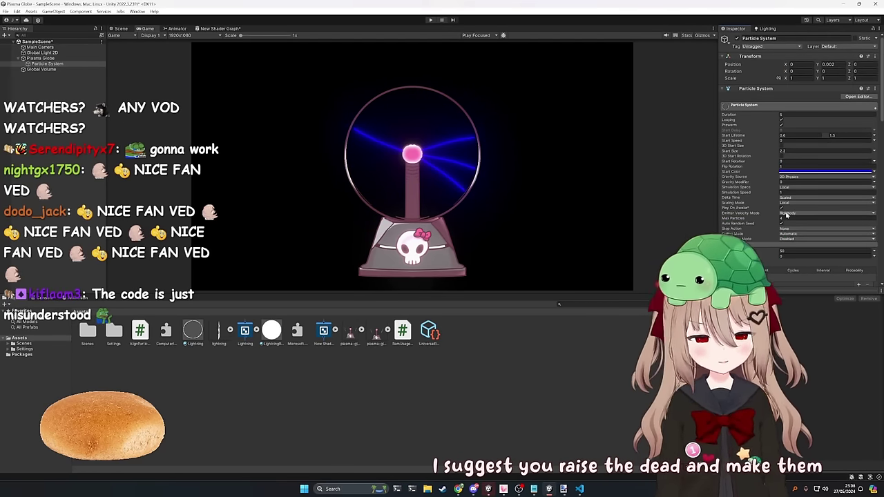
mouse_move(774, 219)
left_mouse_down()
mouse_move(802, 219)
mouse_move(772, 218)
left_mouse_up()
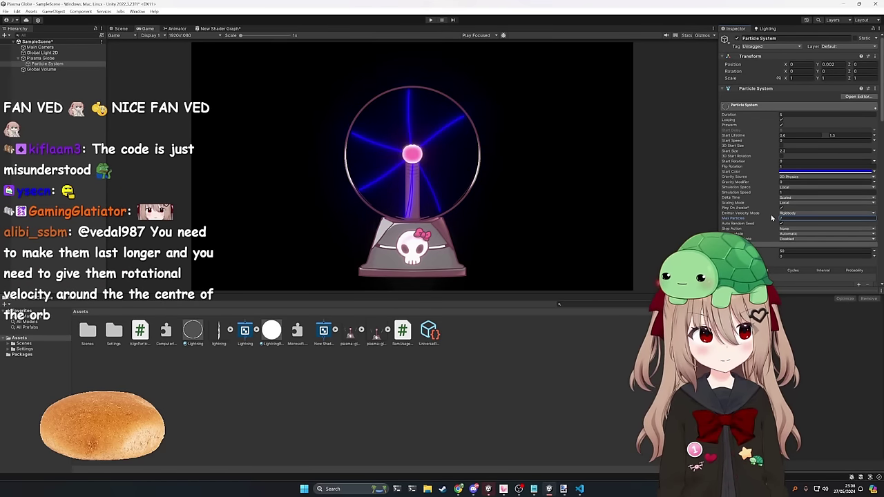
type("4")
left_click(561, 166)
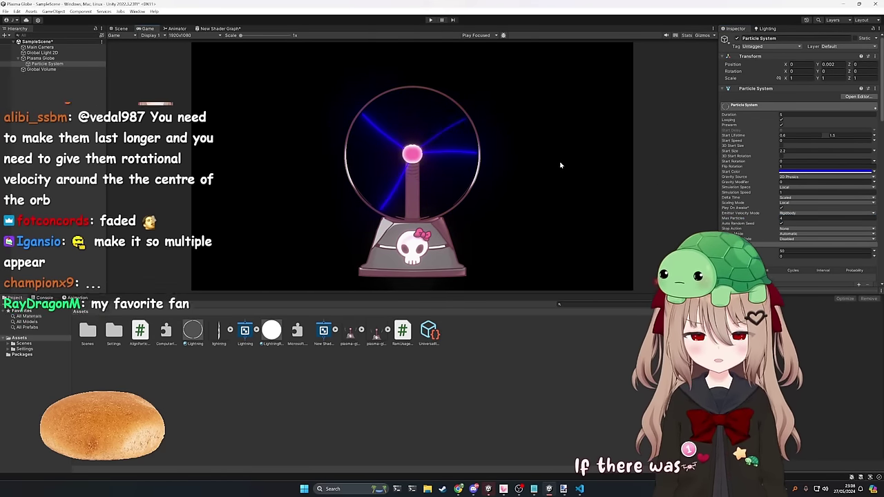
- Switch to AlignParticles.cs in VS Code and try assigning each particle's position from transform in the origin-rotation loop
left_click(579, 489)
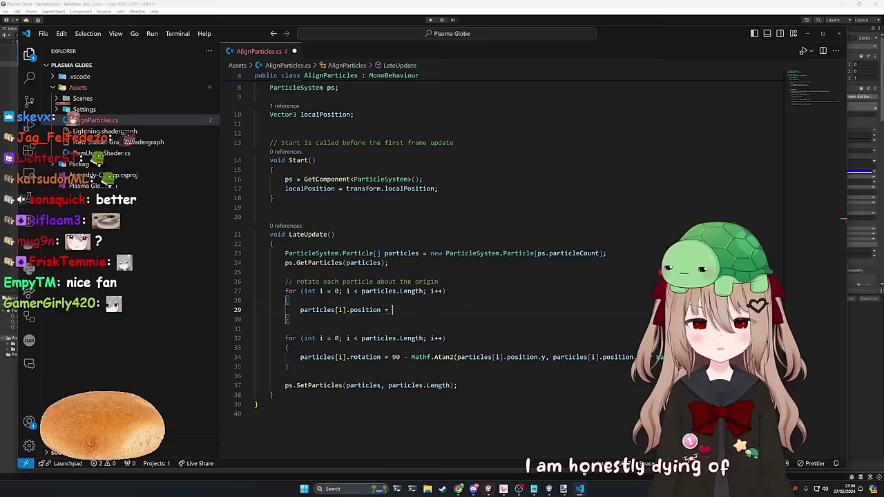
type("tans")
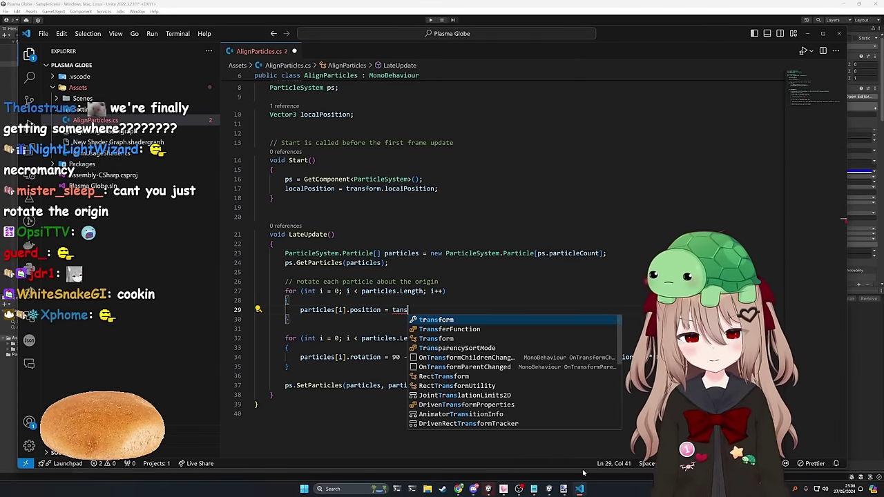
key("BackSpace")
key("BackSpace")
key("BackSpace")
type("ransfornm")
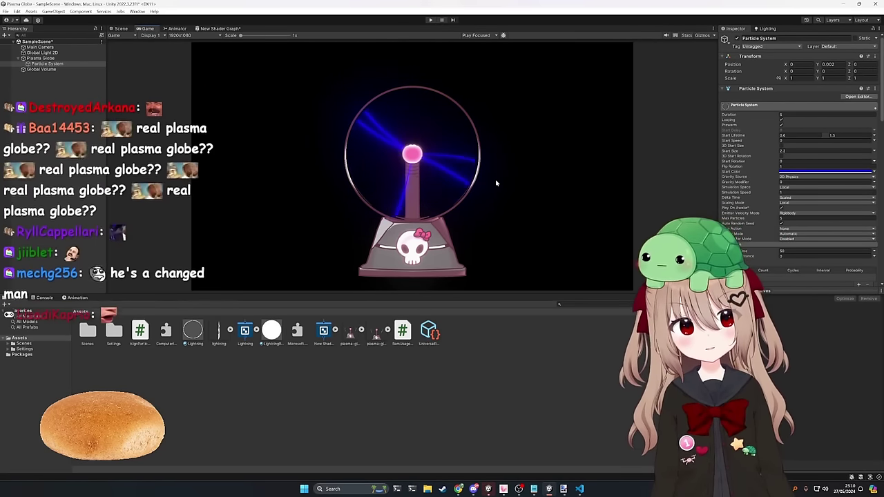
- Set delta to Time.deltaTime * 0.5f in the rotation loop of AlignParticles.cs, save it, and return to Unity
left_click(580, 490)
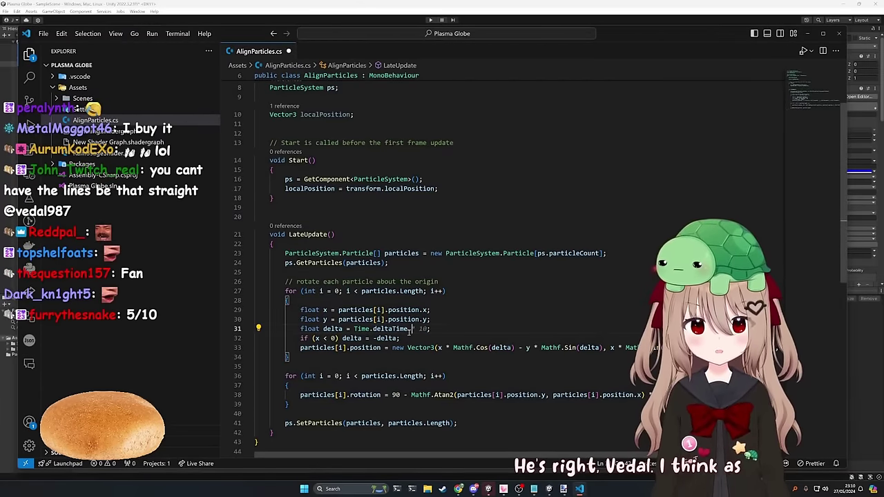
type("0.5f;")
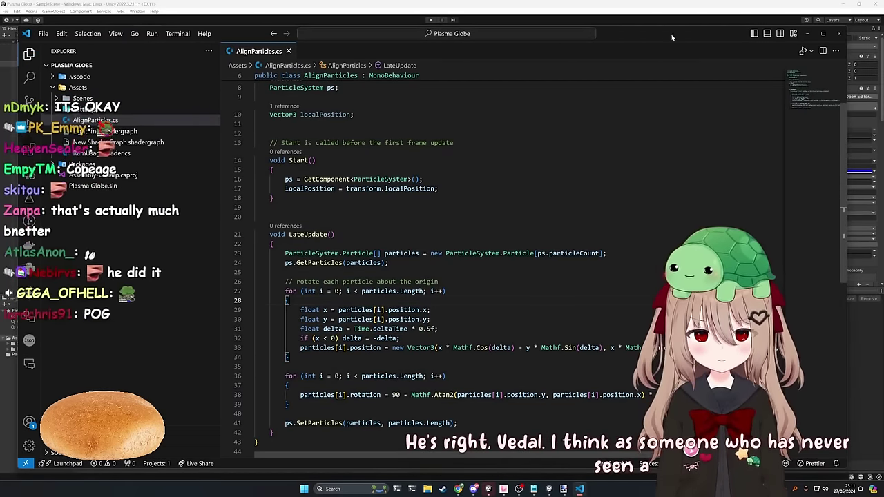
key("alt+Tab")
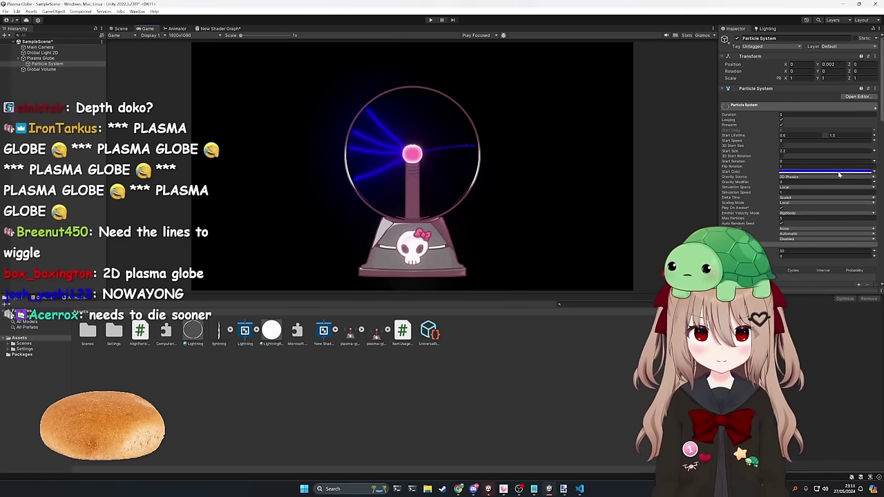
- Open the Particle System's Color over Lifetime gradient
scroll(840, 175, "down", 10)
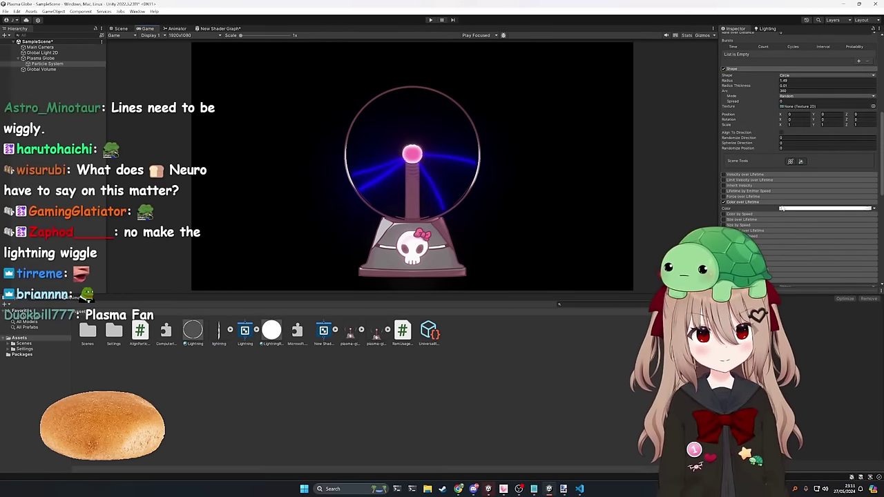
left_click(781, 208)
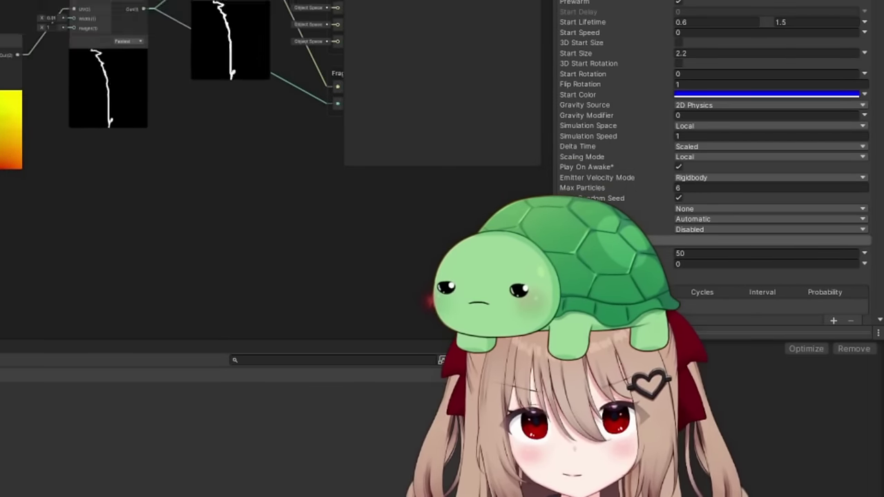
- Delete the connection from the Multiply node to the Y input of the Vector 2 node in the shader graph
scroll(396, 105, "up", 2)
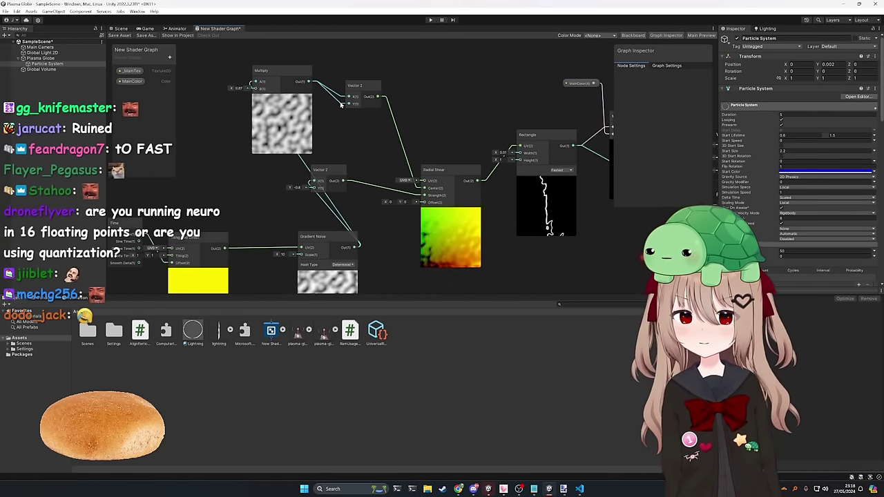
left_click(341, 104)
key("Delete")
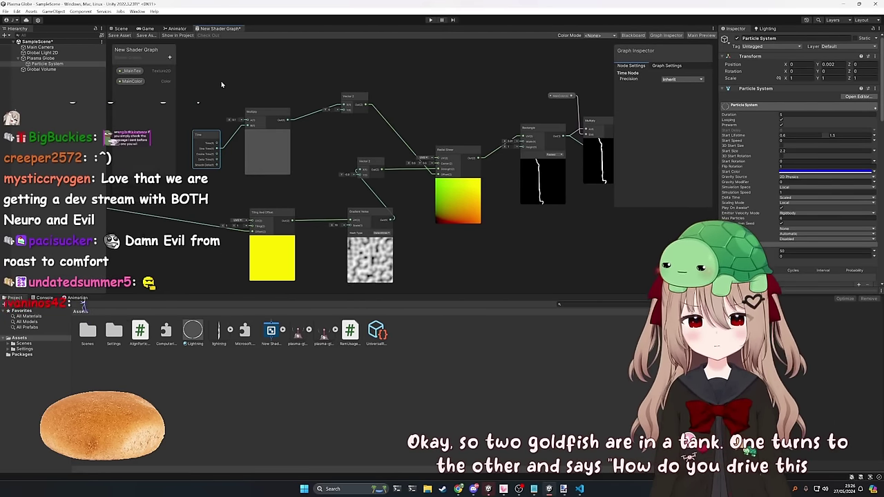
- Add a Screen Position node in the free area above the Time node
middle_click_drag(222, 81, 293, 89)
left_click(209, 96)
key("space")
type("scree")
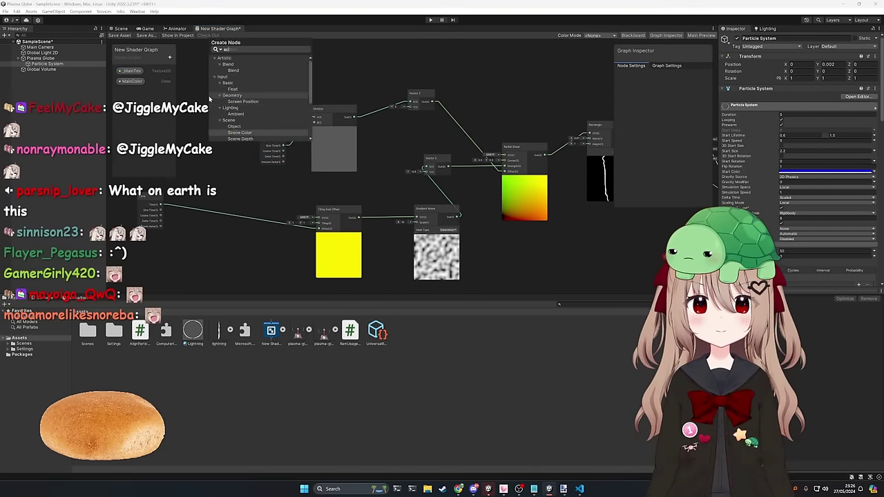
key("Up")
key("Up")
key("Up")
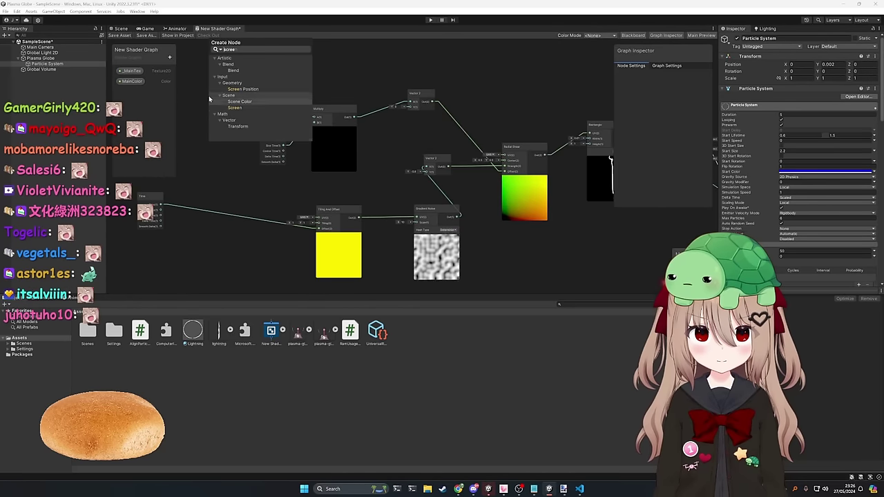
key("Return")
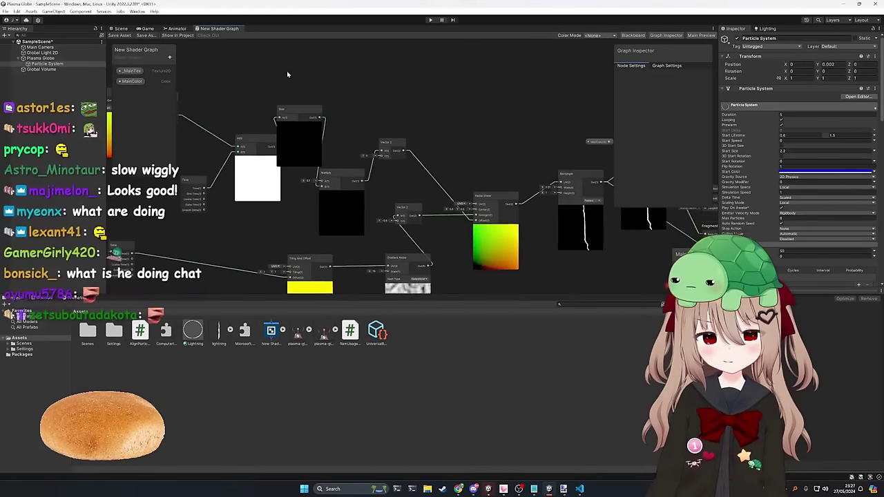
- Insert a Multiply node between the Split and Add nodes and check the resulting line shape in the previews
middle_click_drag(287, 71, 351, 88)
key("space")
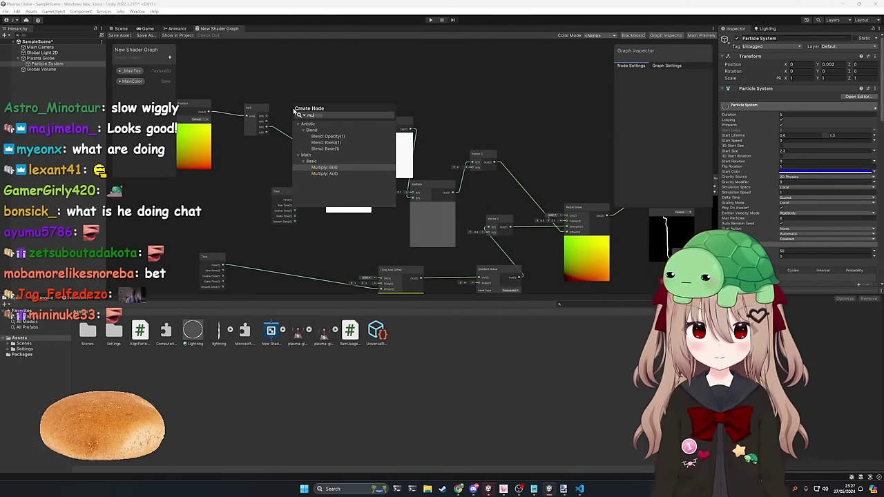
key("Return")
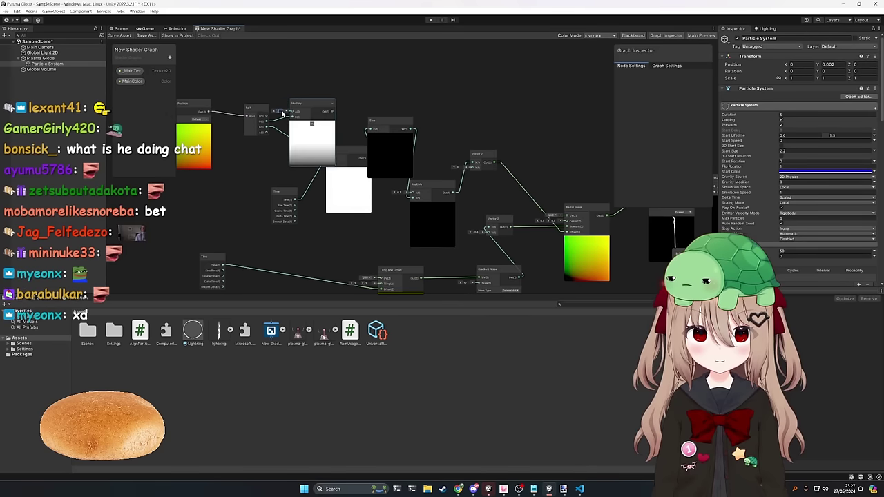
left_click_drag(307, 104, 301, 69)
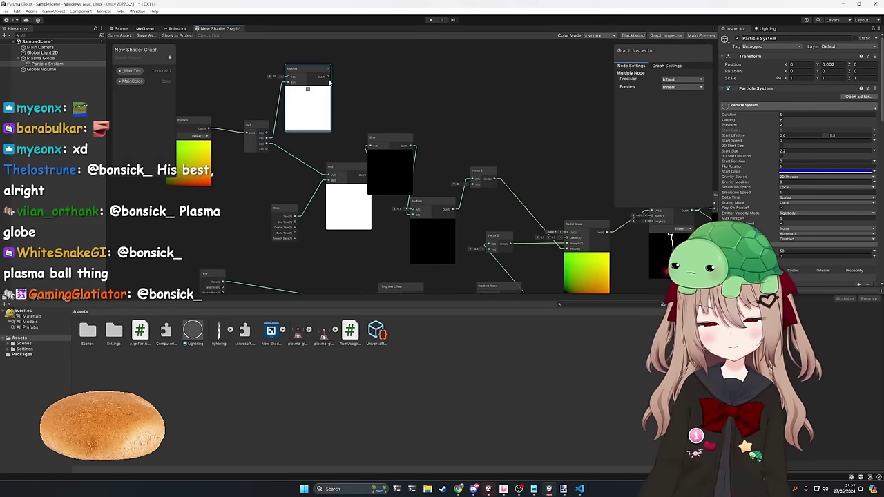
scroll(290, 101, "up", 5)
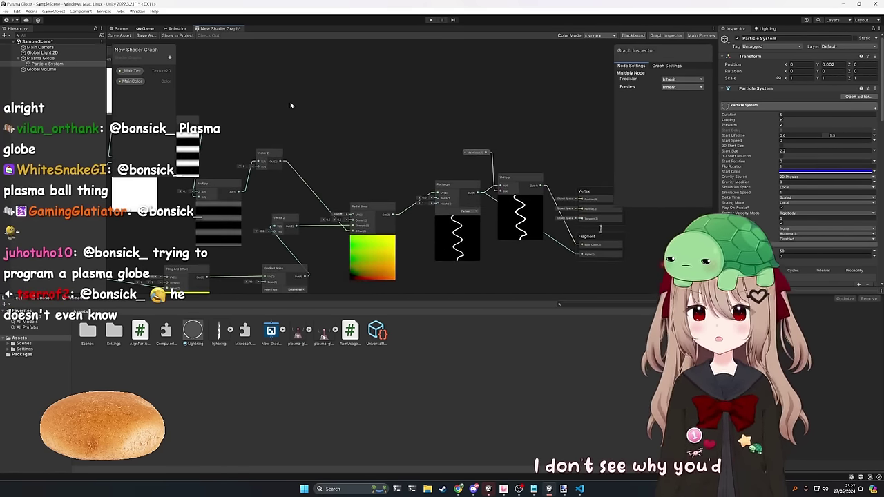
scroll(452, 240, "down", 5)
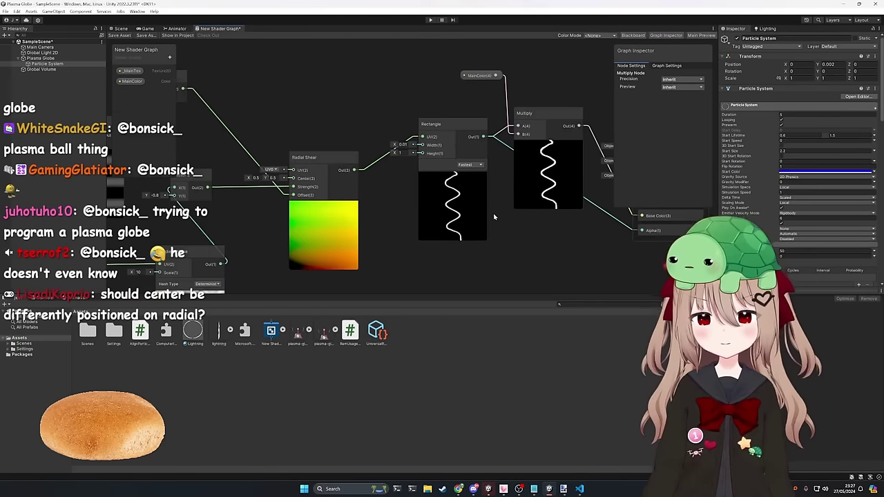
scroll(493, 214, "up", 4)
scroll(501, 223, "down", 3)
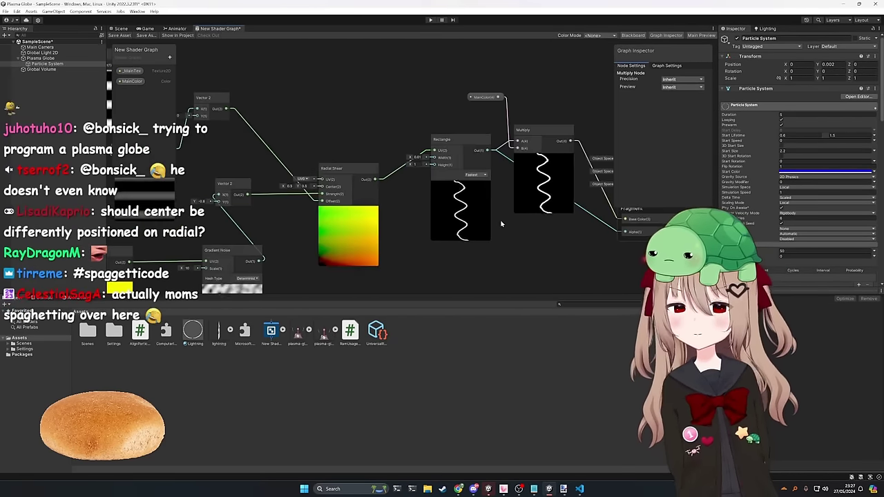
- Insert a Multiply node with a factor of 6 between the Time node and the Add node
middle_click_drag(420, 222, 653, 202)
middle_click_drag(329, 184, 457, 201)
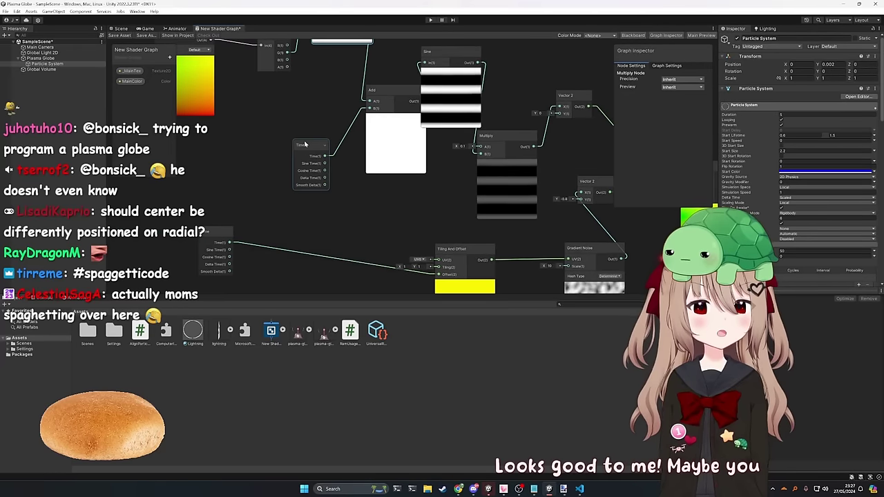
left_click_drag(305, 144, 236, 143)
key("space")
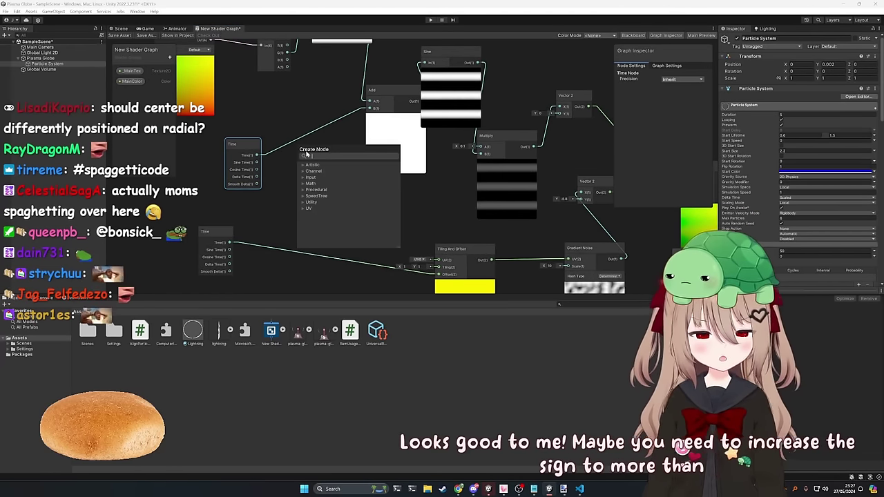
type("mul")
double_click(336, 211)
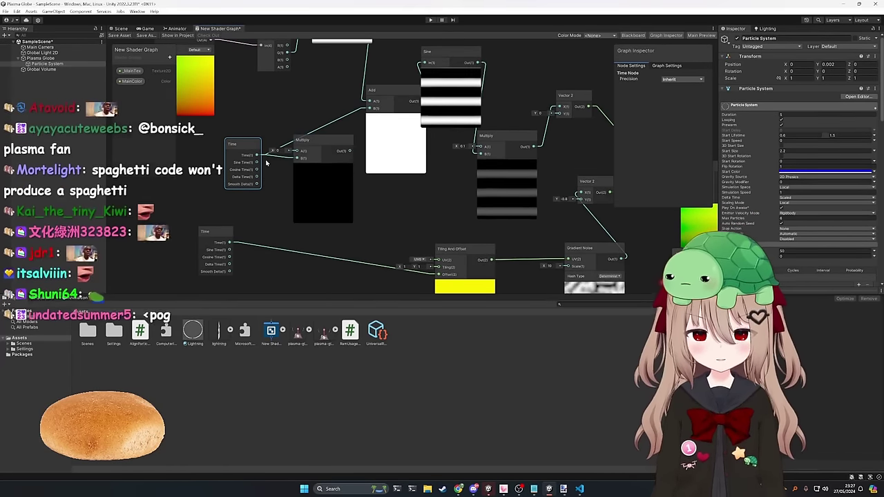
left_click(283, 151)
type("6")
left_click_drag(349, 151, 373, 108)
- Set the factor of the Multiply node after the Sine node to 0.04 to reduce the wiggle
middle_click_drag(442, 206, 192, 151)
middle_click_drag(470, 194, 573, 225)
middle_click_drag(244, 128, 167, 153)
middle_click_drag(483, 206, 439, 196)
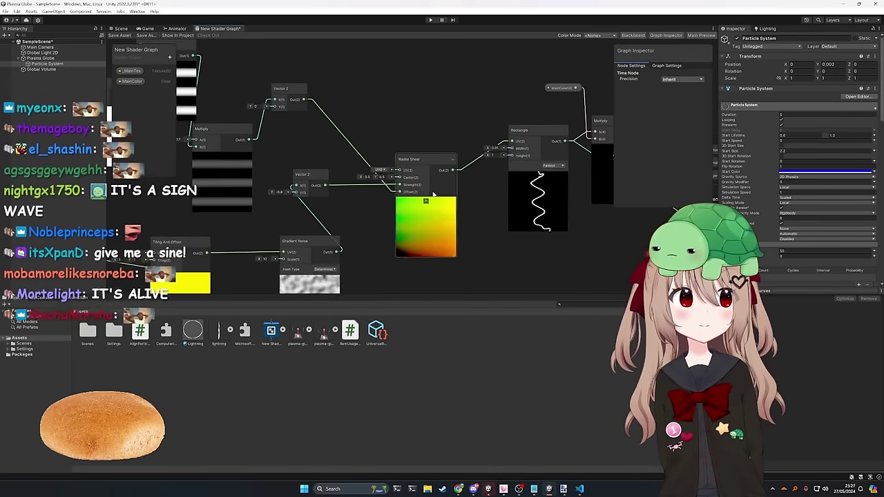
middle_click_drag(205, 129, 213, 123)
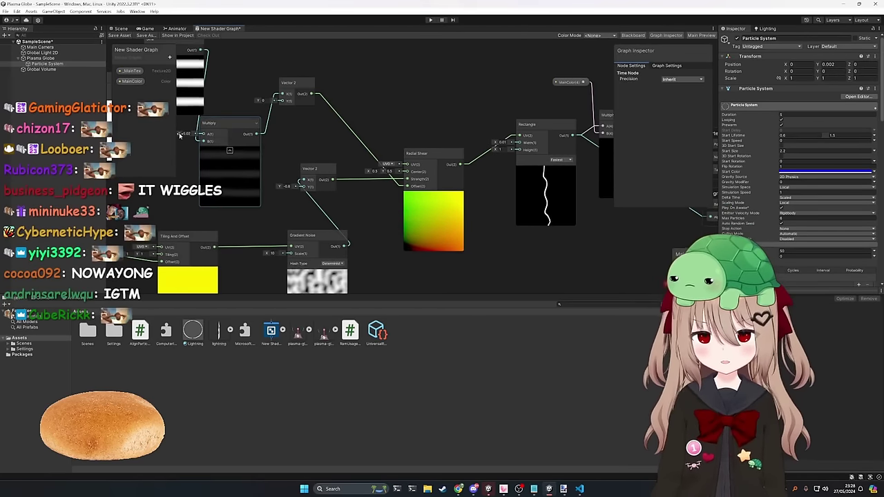
middle_click_drag(189, 144, 238, 158)
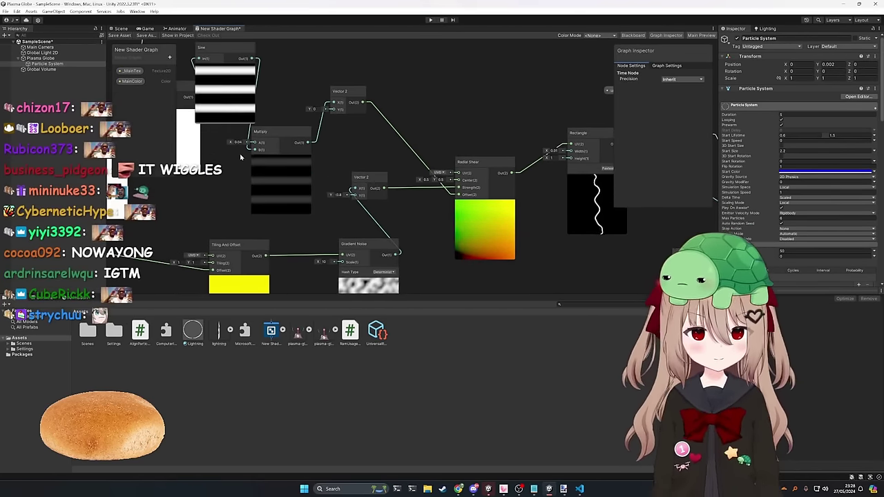
- Set the factor of the Multiply node between Split and Add to 50, save the shader graph, and check the lightning in the scene
middle_click_drag(181, 53, 390, 150)
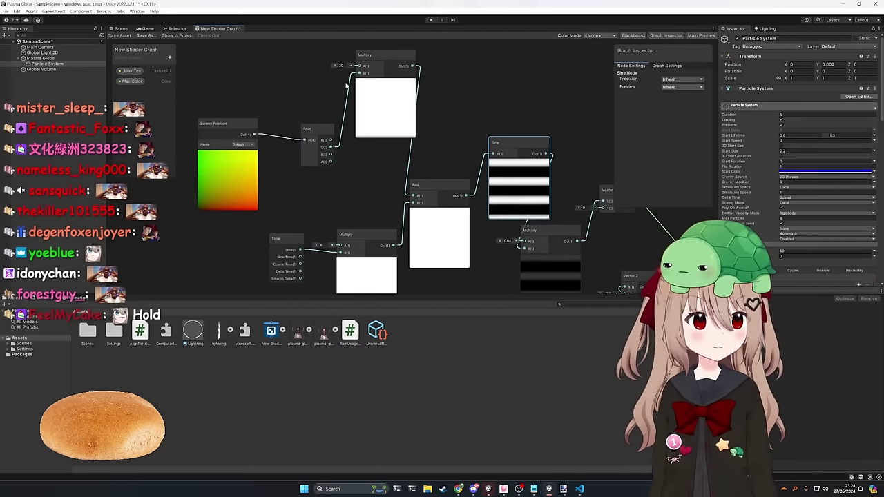
middle_click_drag(518, 114, 368, 107)
scroll(428, 116, "down", 2)
middle_click_drag(429, 116, 353, 88)
scroll(296, 83, "down", 1)
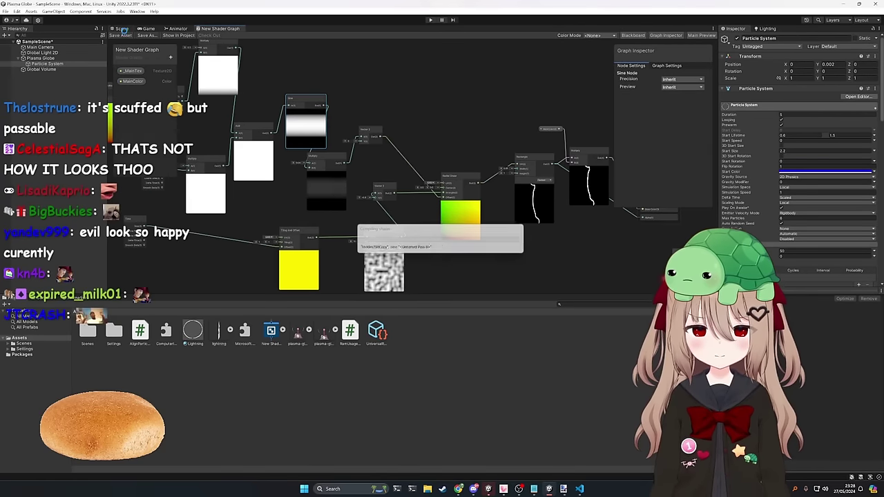
left_click(125, 29)
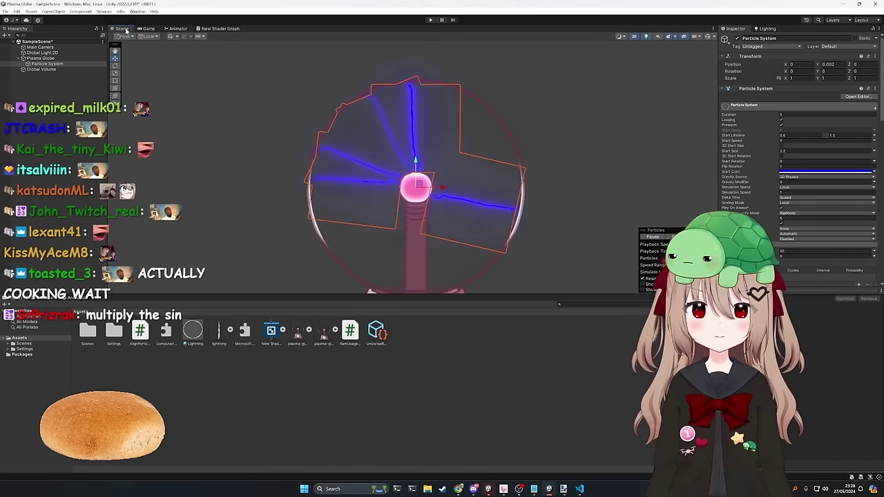
left_click(212, 30)
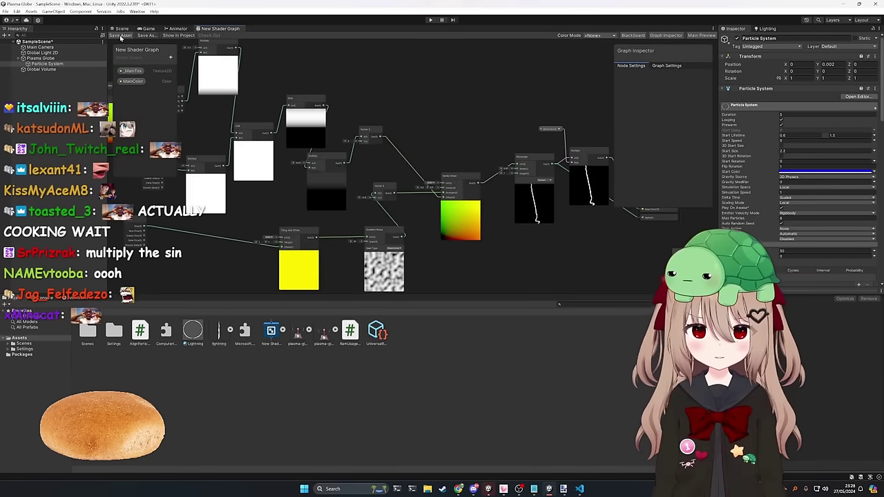
left_click(125, 29)
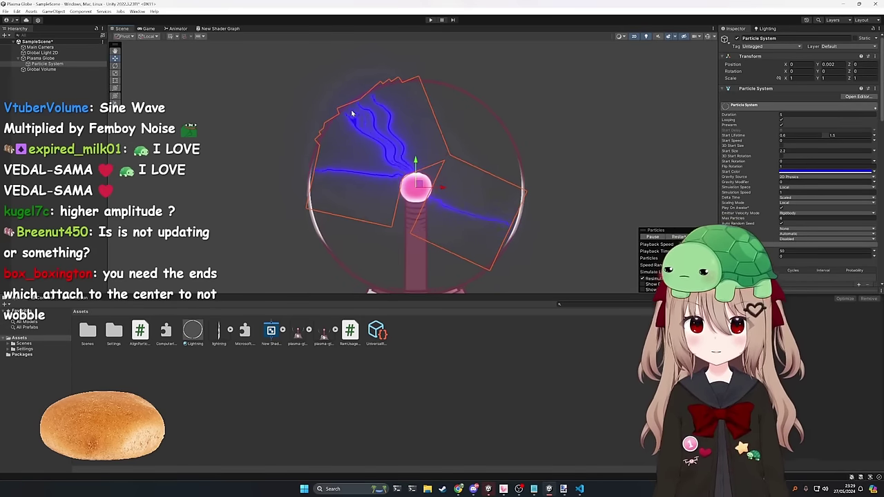
- Add a second Multiply node with a factor of 50 to the R output of the Split node
left_click(218, 29)
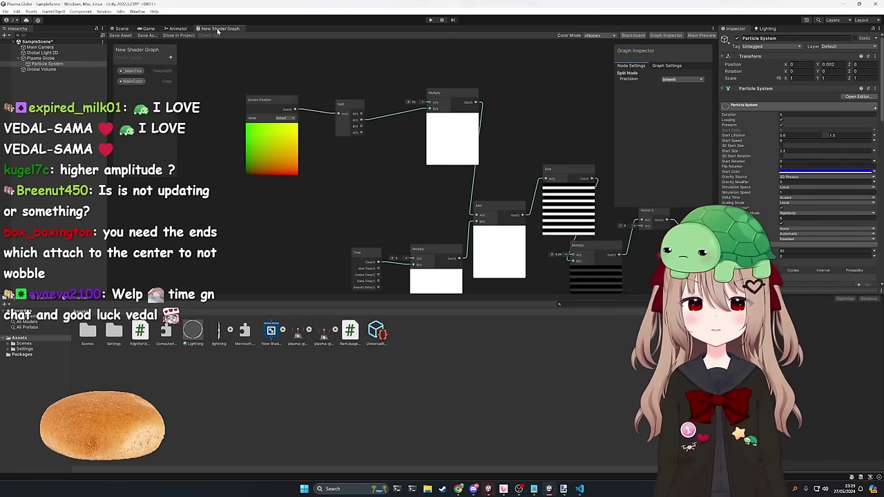
left_click_drag(362, 115, 349, 178)
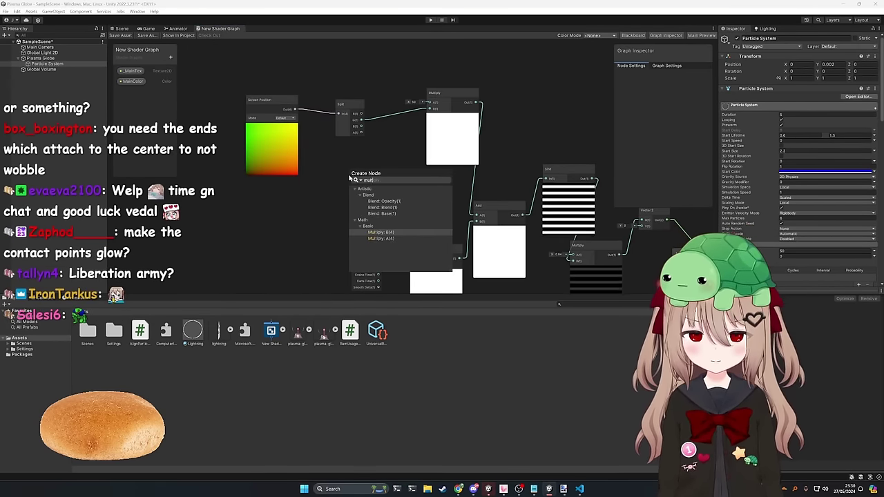
type("mult")
key("Return")
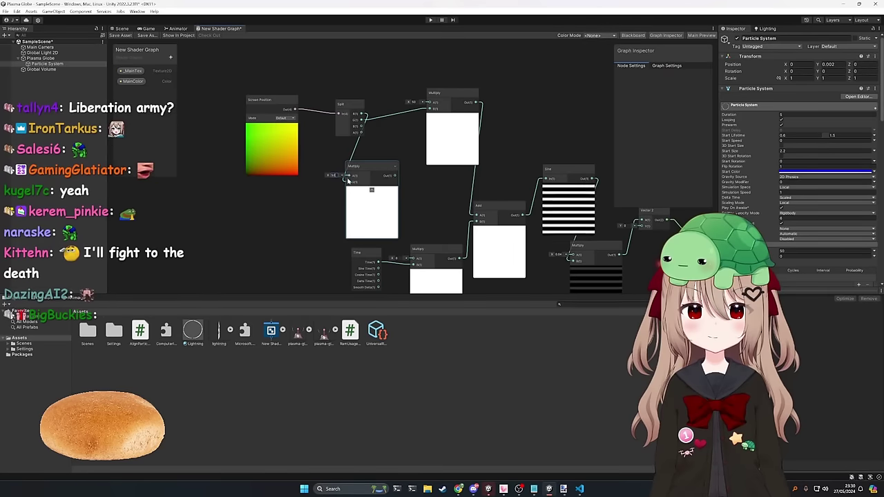
middle_click_drag(420, 204, 375, 182)
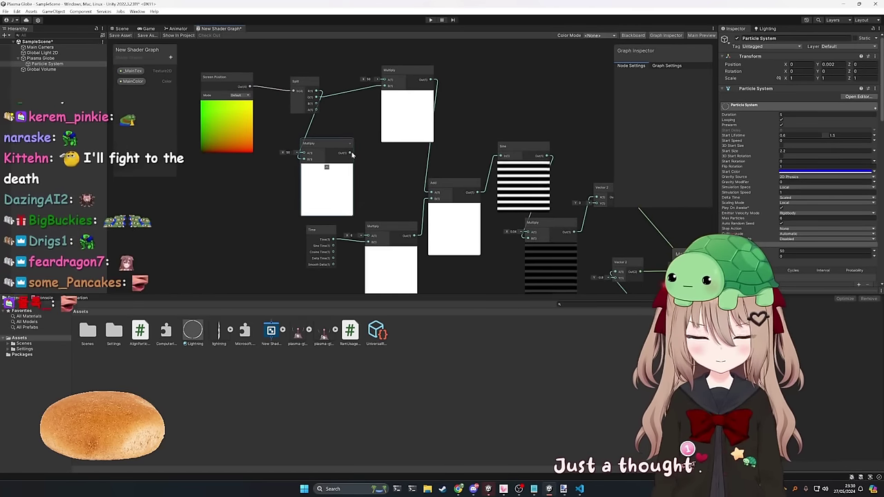
- Sum the two Multiply outputs of the Split branches in a new Add node and feed it into input A of the existing Add node
left_click_drag(351, 155, 395, 153)
type("add")
key("Return")
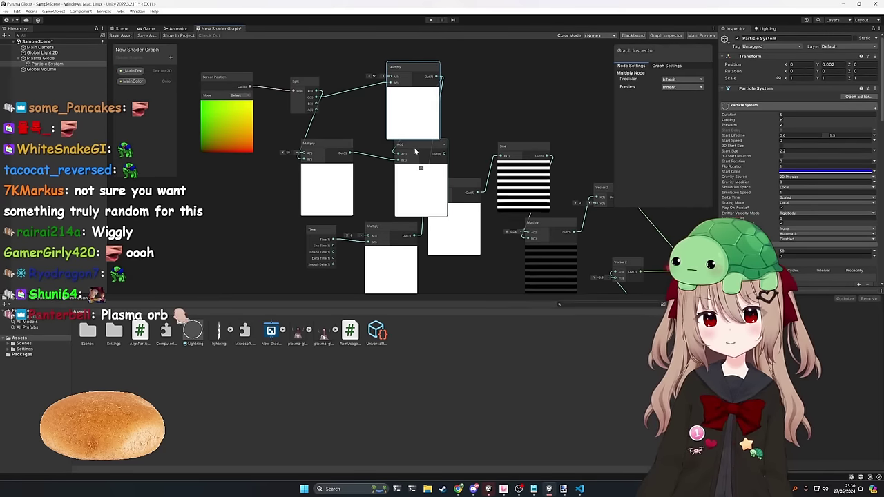
left_click_drag(396, 69, 329, 45)
left_click_drag(422, 165, 371, 134)
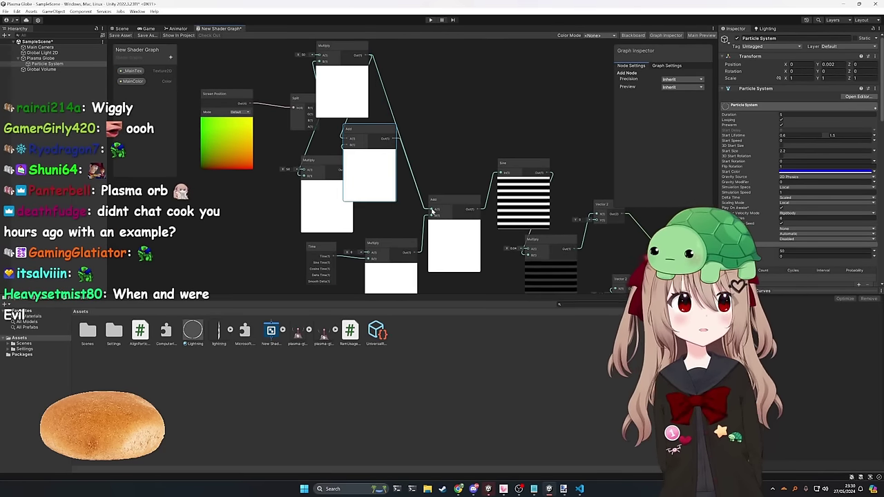
left_click_drag(432, 210, 432, 209)
middle_click_drag(449, 106, 311, 81)
- View the lightning in the Scene and Game views and select the Particle System
left_click(122, 29)
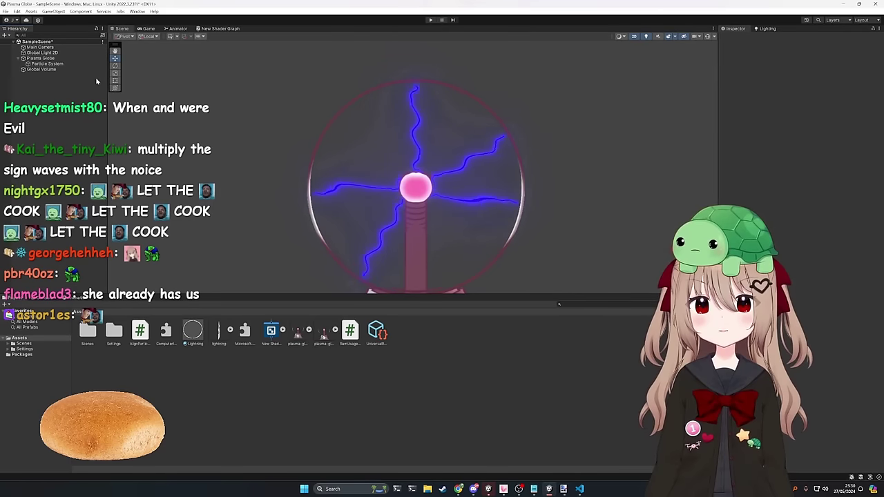
left_click(148, 29)
left_click(47, 64)
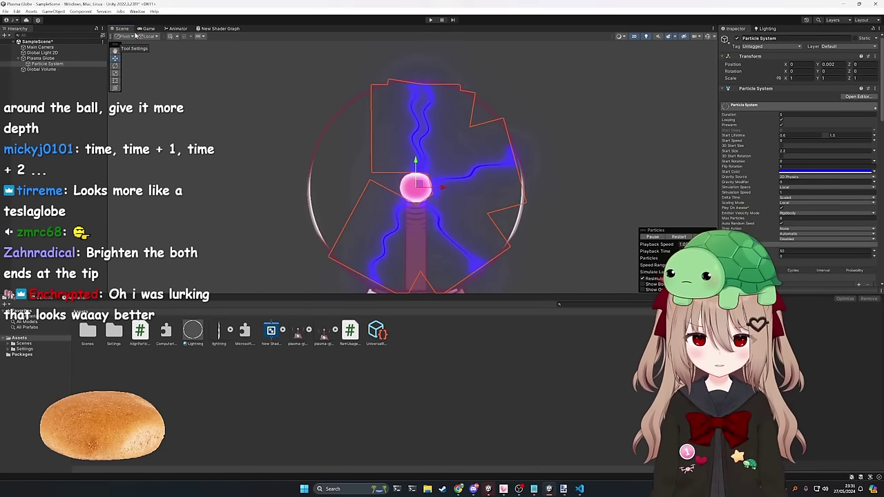
- Try Object and View as the Space of the Position node feeding the Random Range seed, and check the bolts in the scene
left_click(220, 28)
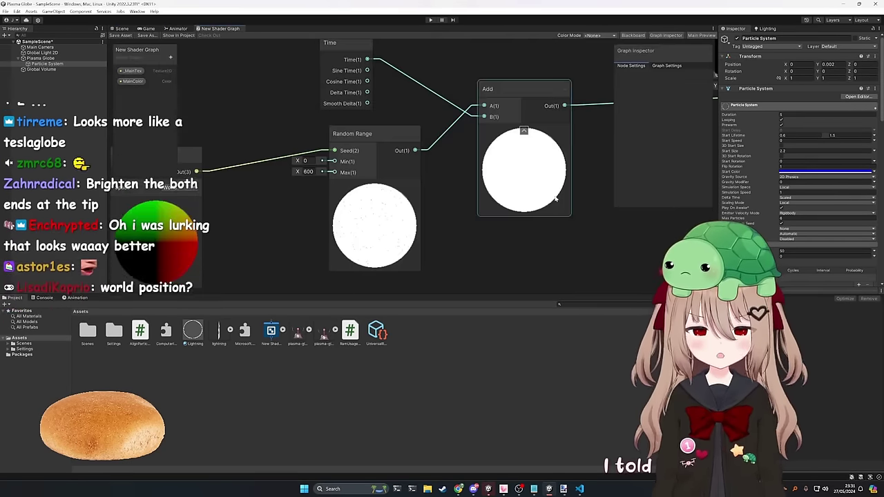
scroll(480, 233, "down", 4)
middle_click_drag(459, 165, 594, 182)
middle_click_drag(227, 245, 444, 194)
scroll(444, 194, "up", 3)
left_click(392, 105)
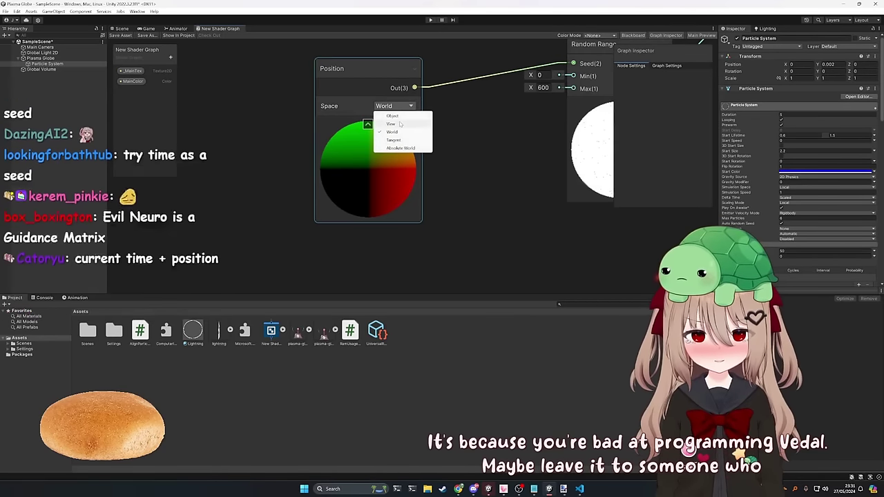
left_click(403, 116)
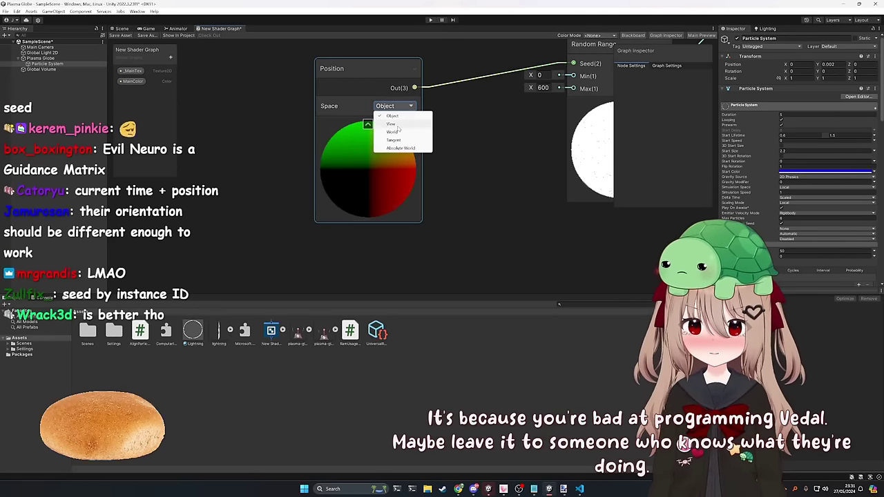
left_click(400, 124)
left_click(392, 106)
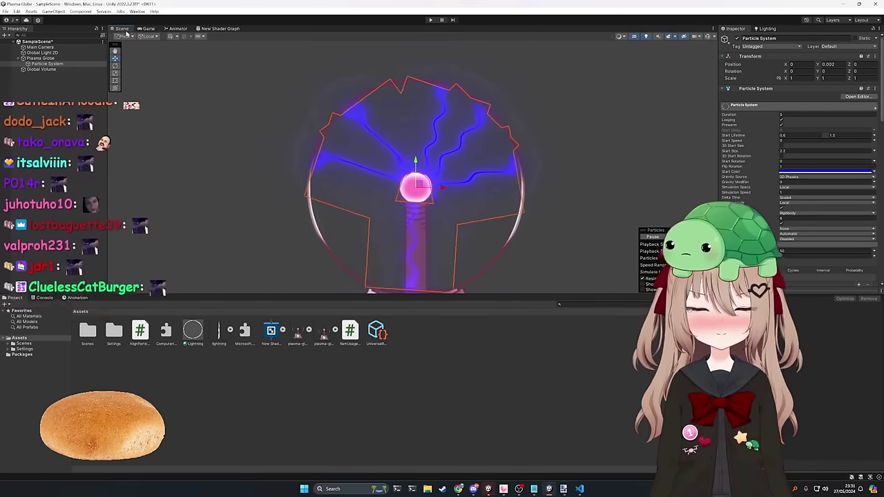
scroll(518, 166, "up", 8)
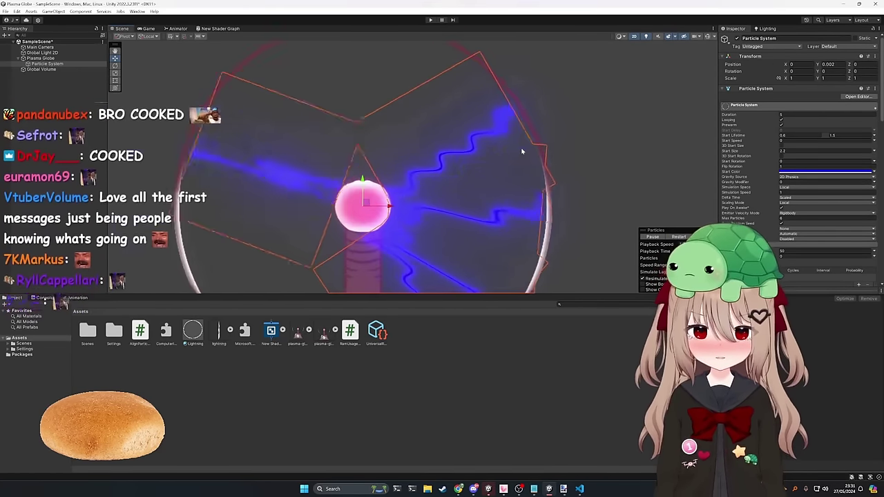
scroll(512, 197, "down", 5)
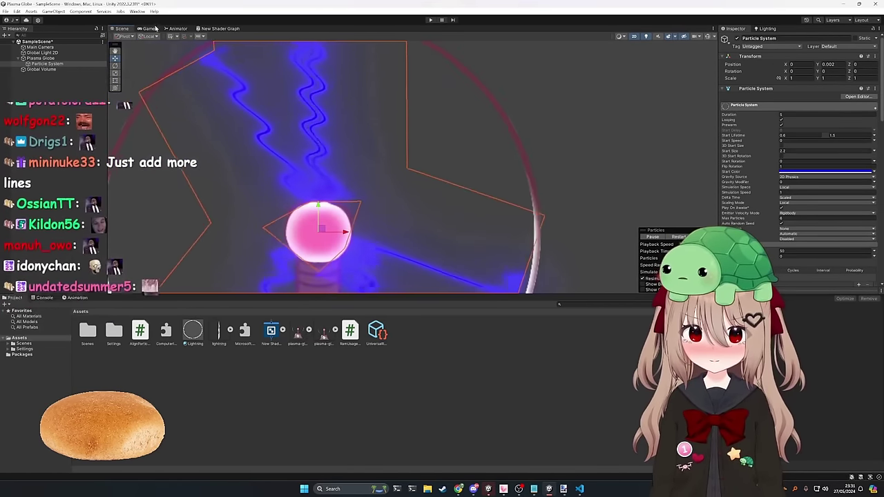
- Try a Shape arc Spread of 1 in the Game view and set the Particle System's Max Particles to 10
left_click(145, 29)
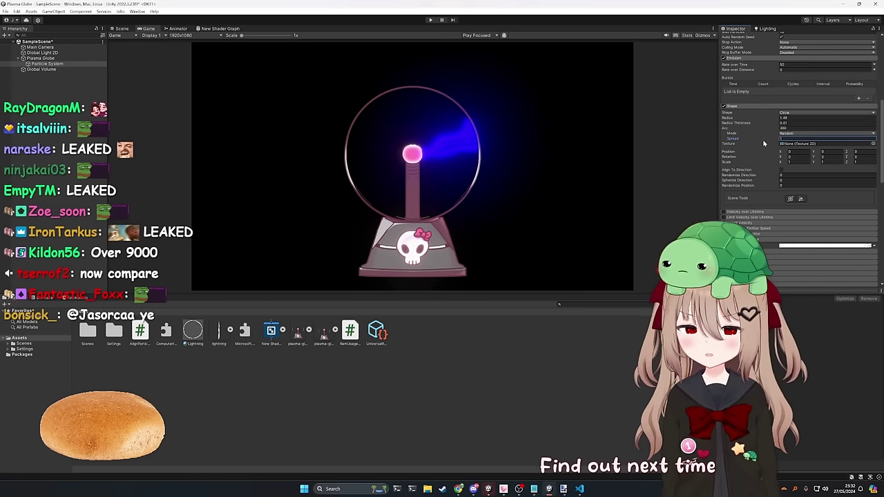
scroll(783, 145, "up", 10)
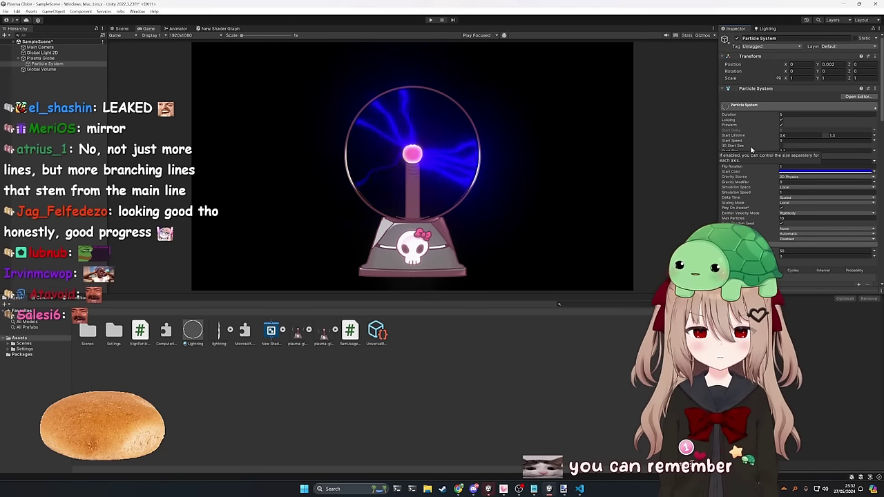
scroll(752, 149, "down", 1)
scroll(752, 150, "down", 3)
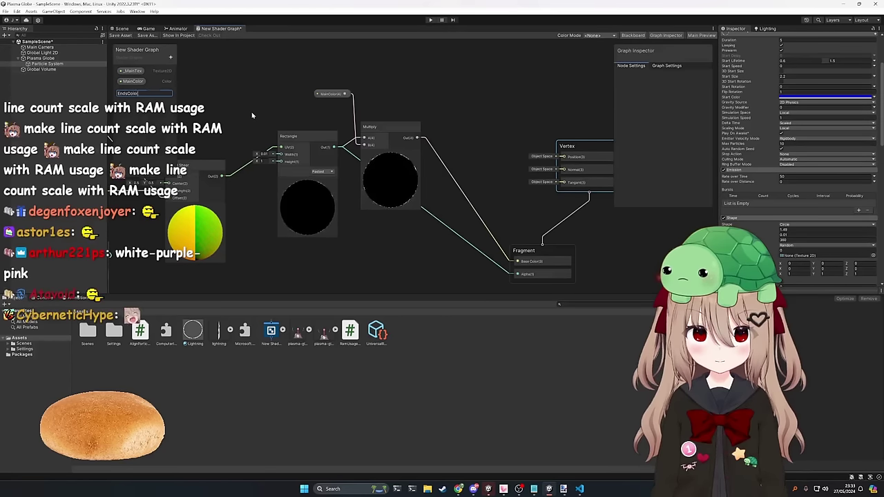
- Name the new color property EndsColor and place it as a node in the free area below the Rectangle node
middle_click_drag(426, 128, 346, 85)
left_click_drag(132, 91, 219, 208)
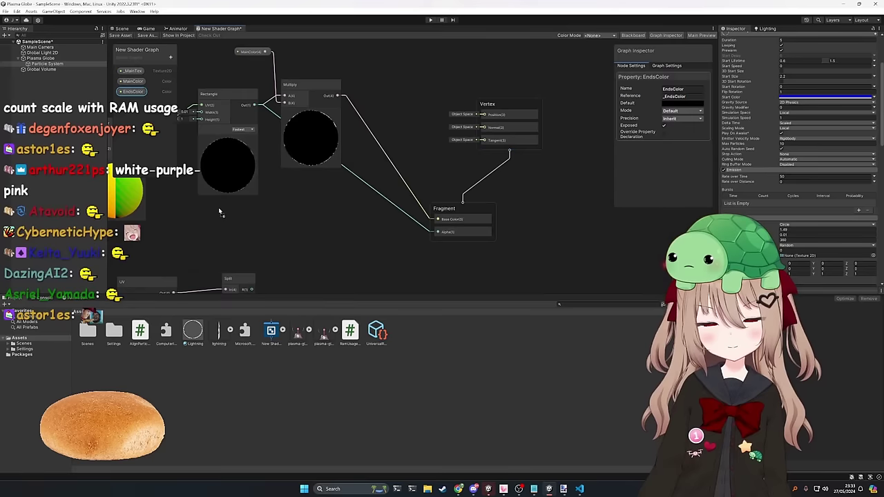
middle_click_drag(280, 230, 379, 145)
middle_click_drag(313, 199, 322, 171)
- Add a Cosine node to the G output of the Split node and place it beside the Split node
left_click_drag(297, 211, 382, 177)
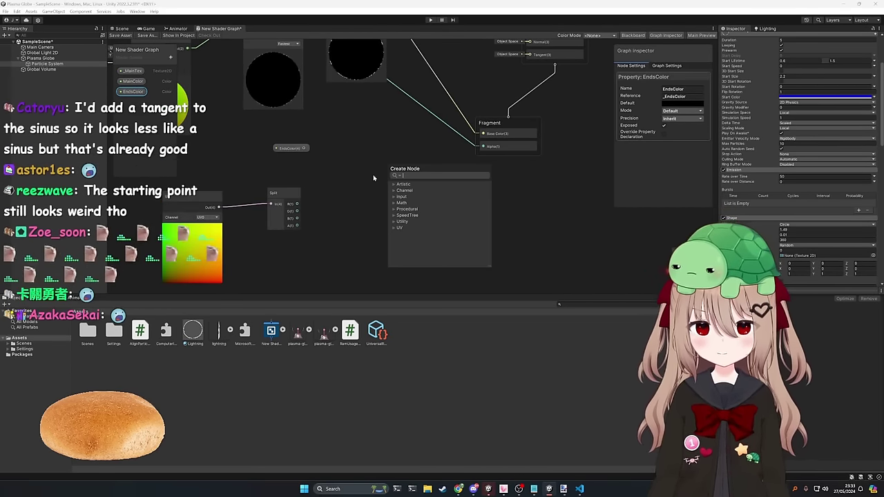
type("cosine")
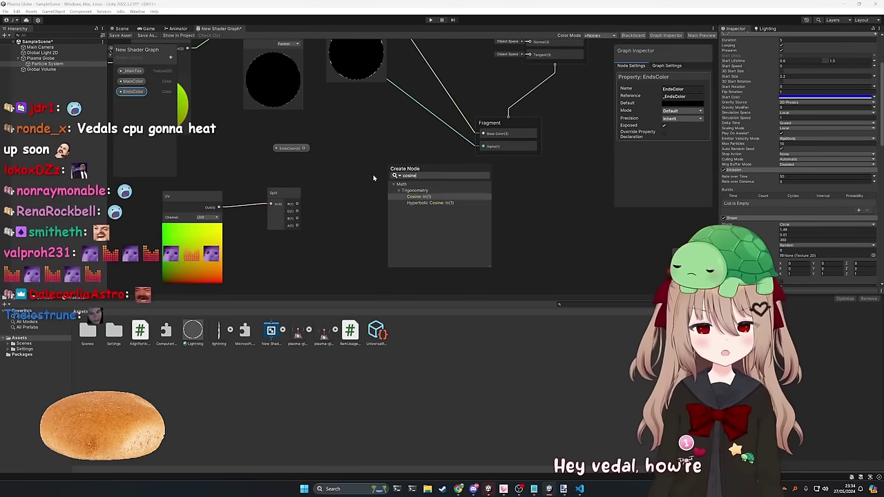
key("Return")
mouse_move(384, 138)
middle_mouse_down()
mouse_move(336, 178)
mouse_move(385, 133)
middle_mouse_up()
scroll(335, 178, "down", 3)
scroll(385, 133, "up", 4)
left_click_drag(424, 191, 346, 196)
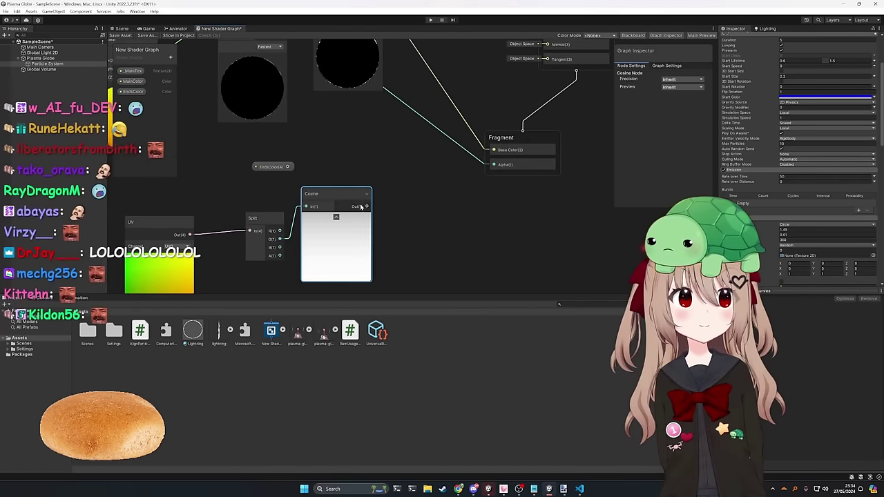
- Add a Multiply node fed by the output of the Cosine node
left_click_drag(408, 169, 410, 170)
type("mu")
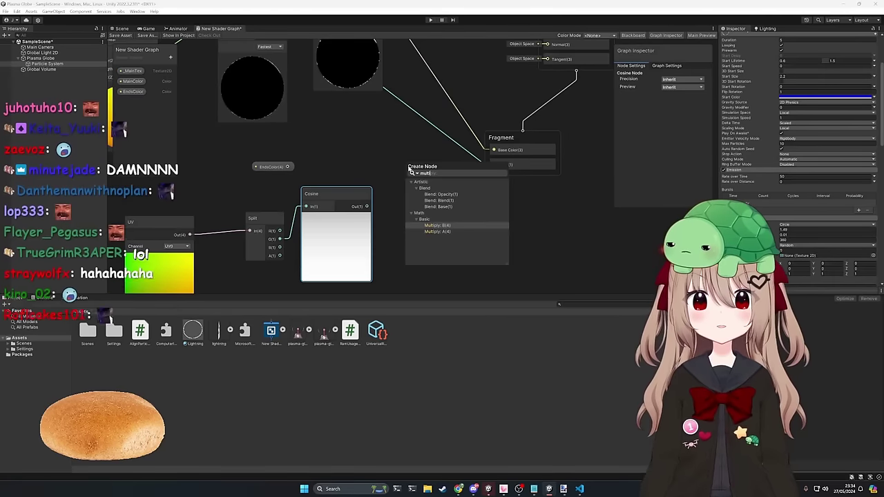
type("lti")
key("Return")
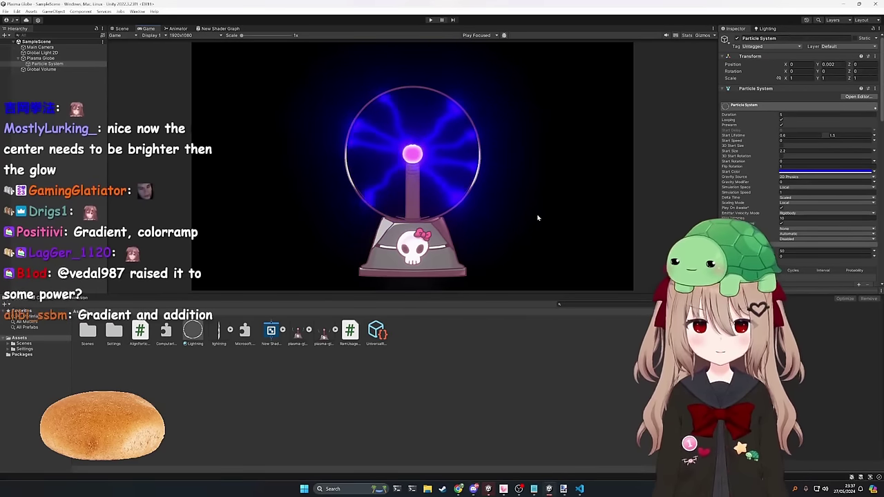
- Set the Particle System's Start Color to the light violet-blue AFADFF, after trying white
left_click(826, 172)
left_click_drag(844, 214, 775, 192)
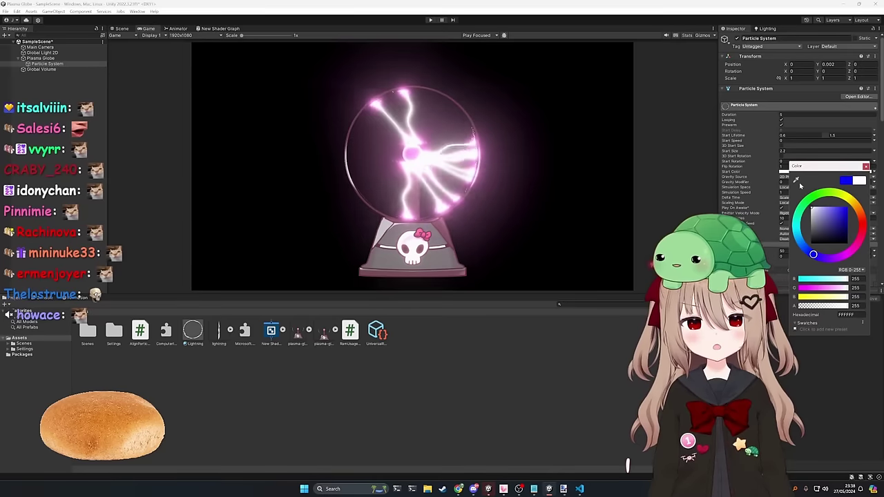
mouse_move(801, 184)
left_mouse_down()
mouse_move(868, 182)
mouse_move(780, 173)
left_mouse_up()
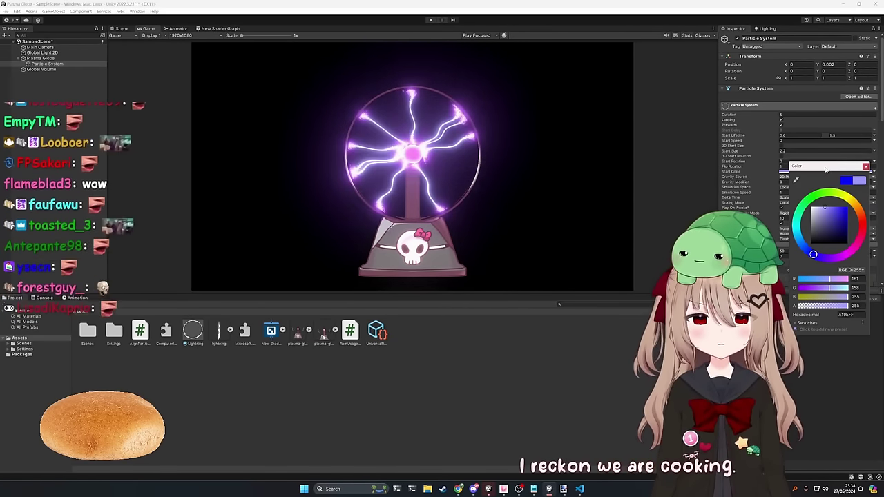
left_click_drag(822, 168, 822, 167)
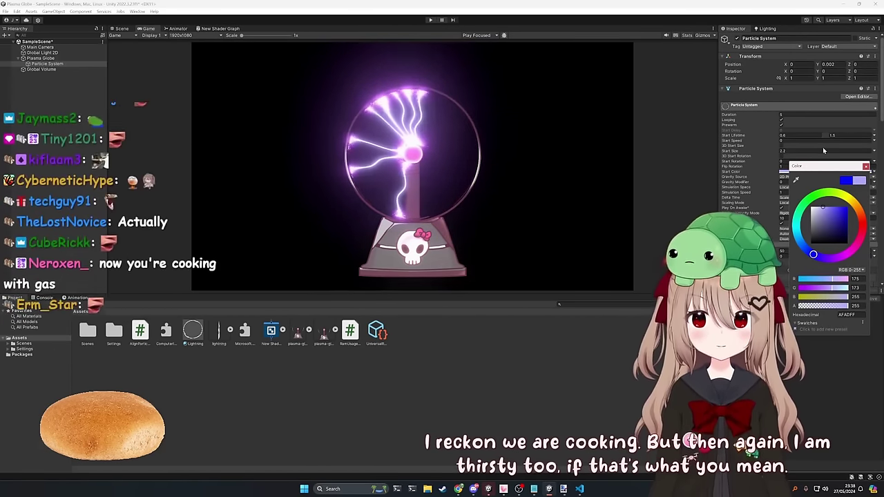
left_click(865, 166)
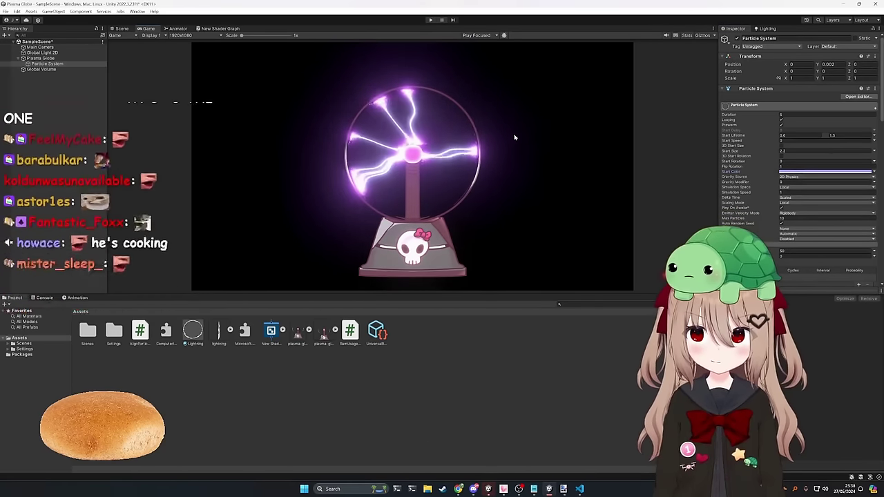